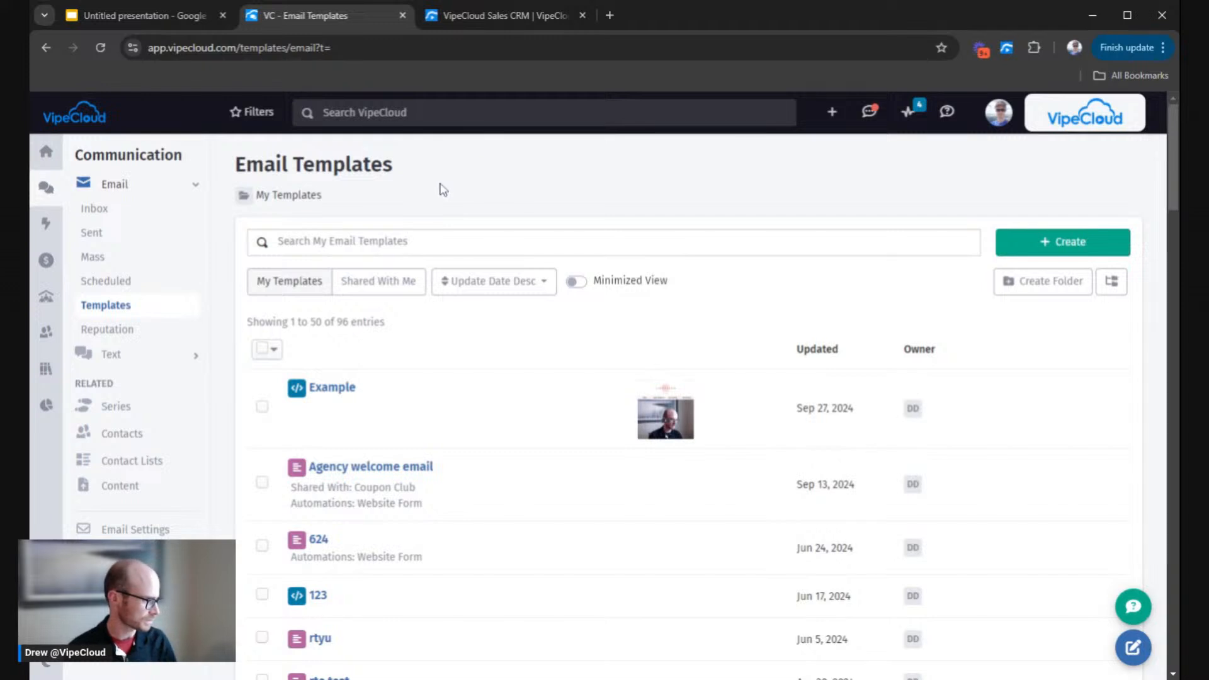
Go to the Home section, return to Communication, and open the email templates list
click(46, 153)
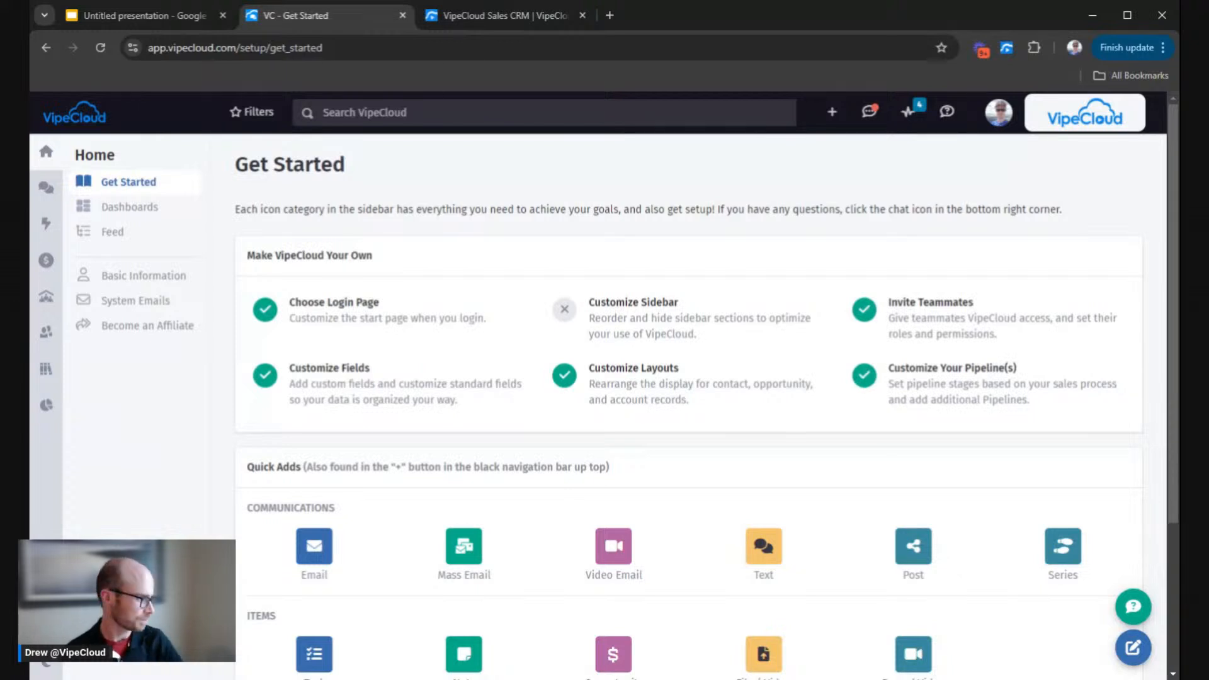
click(49, 189)
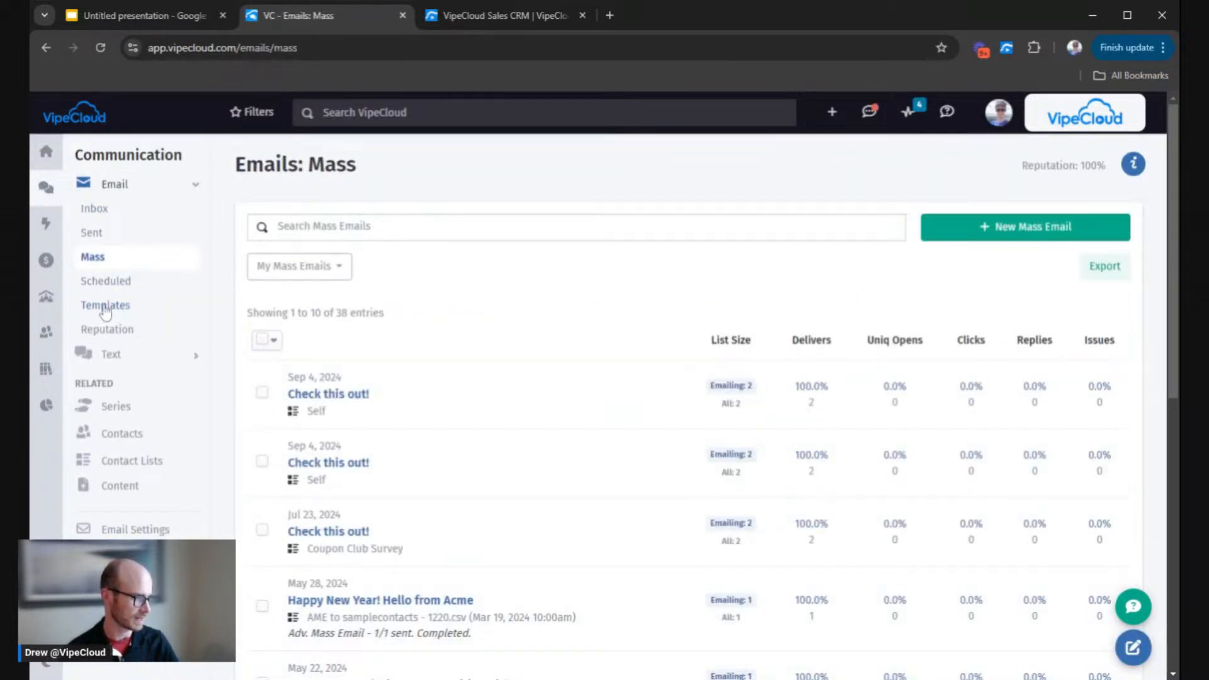
click(106, 305)
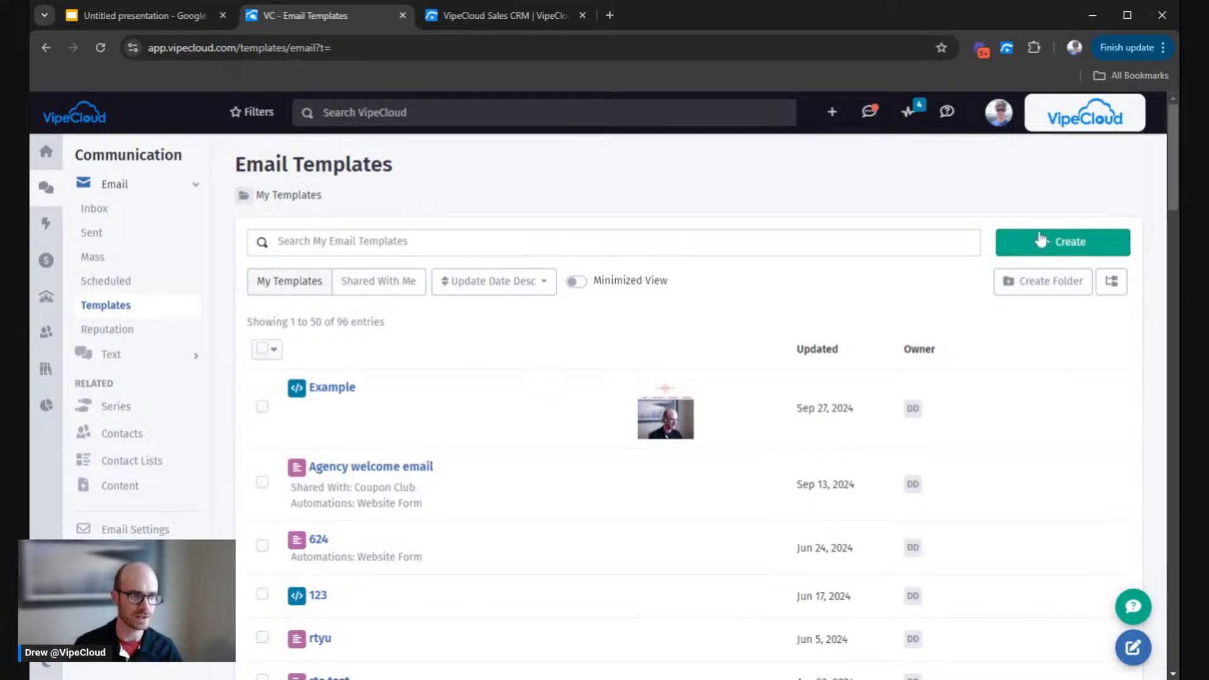
click(1068, 242)
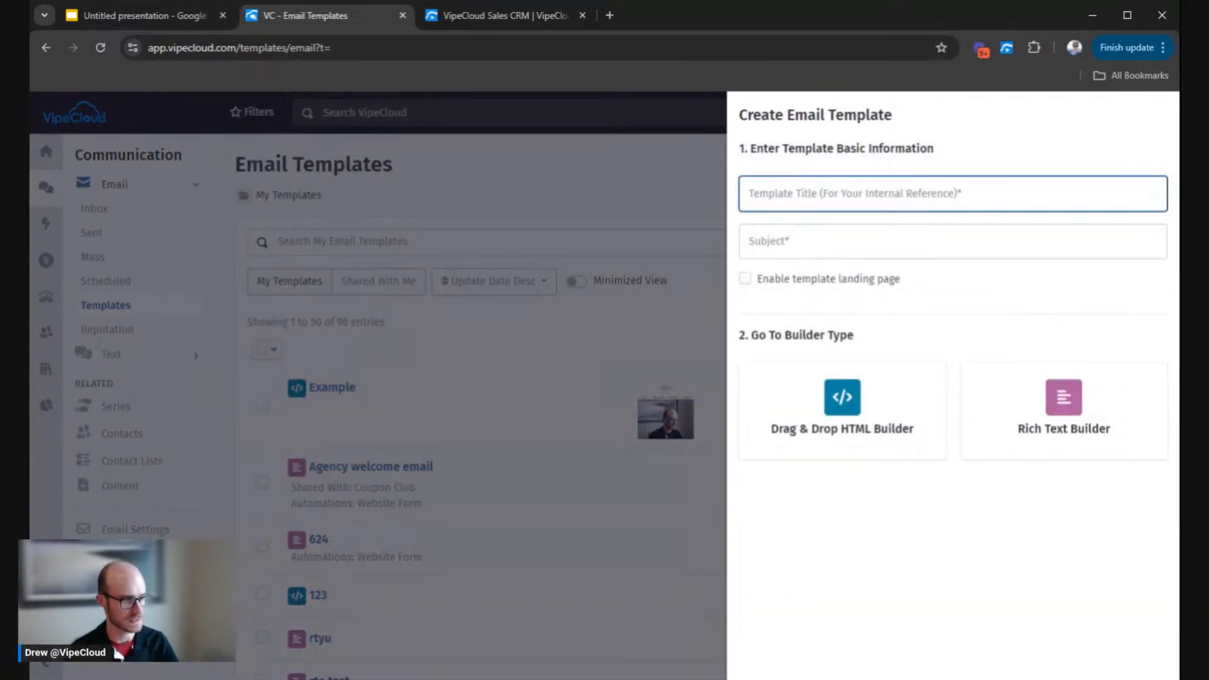
click(913, 252)
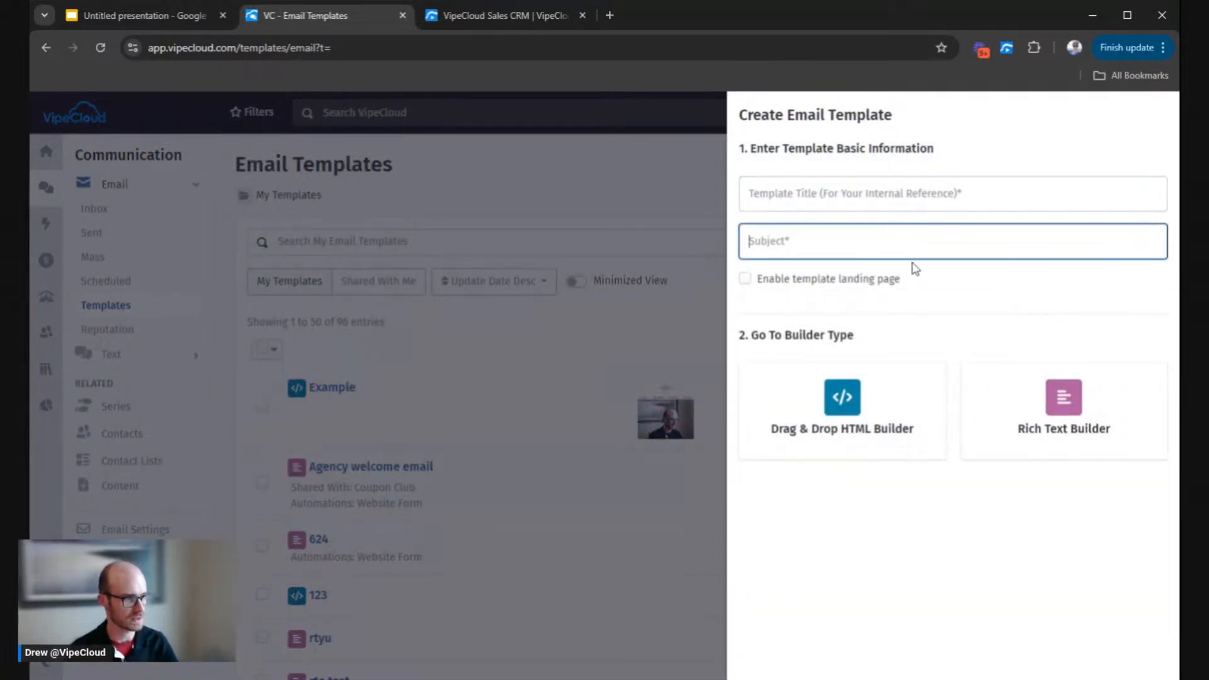
click(745, 279)
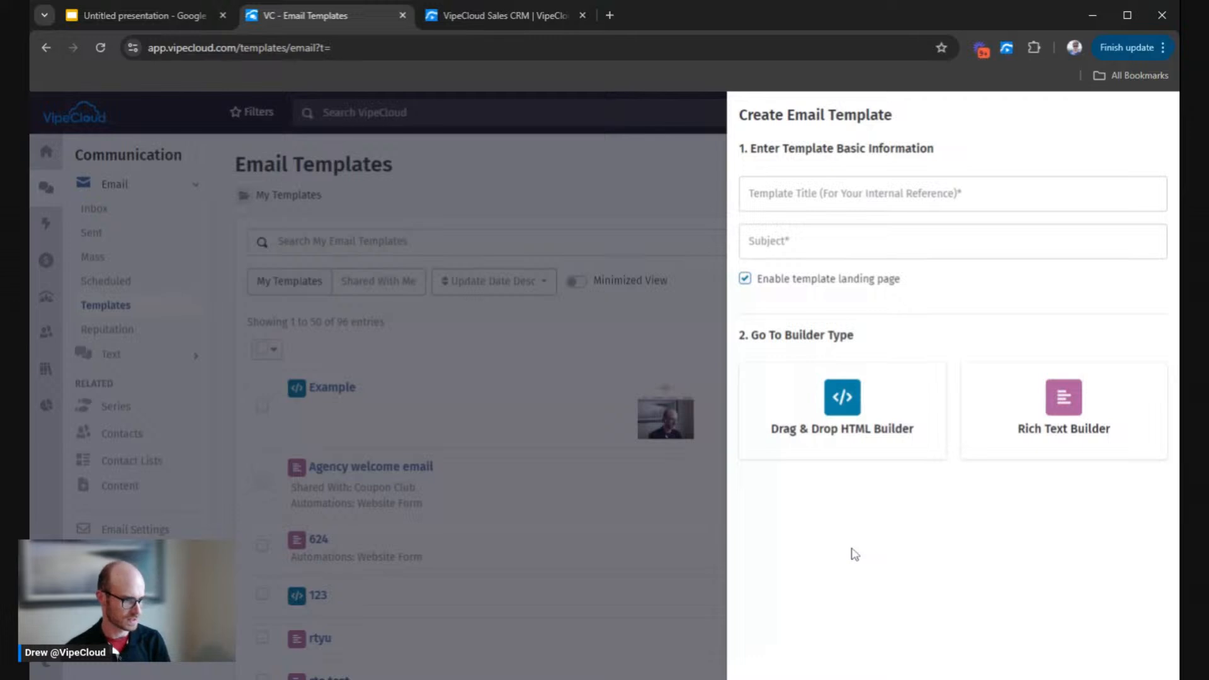
click(661, 358)
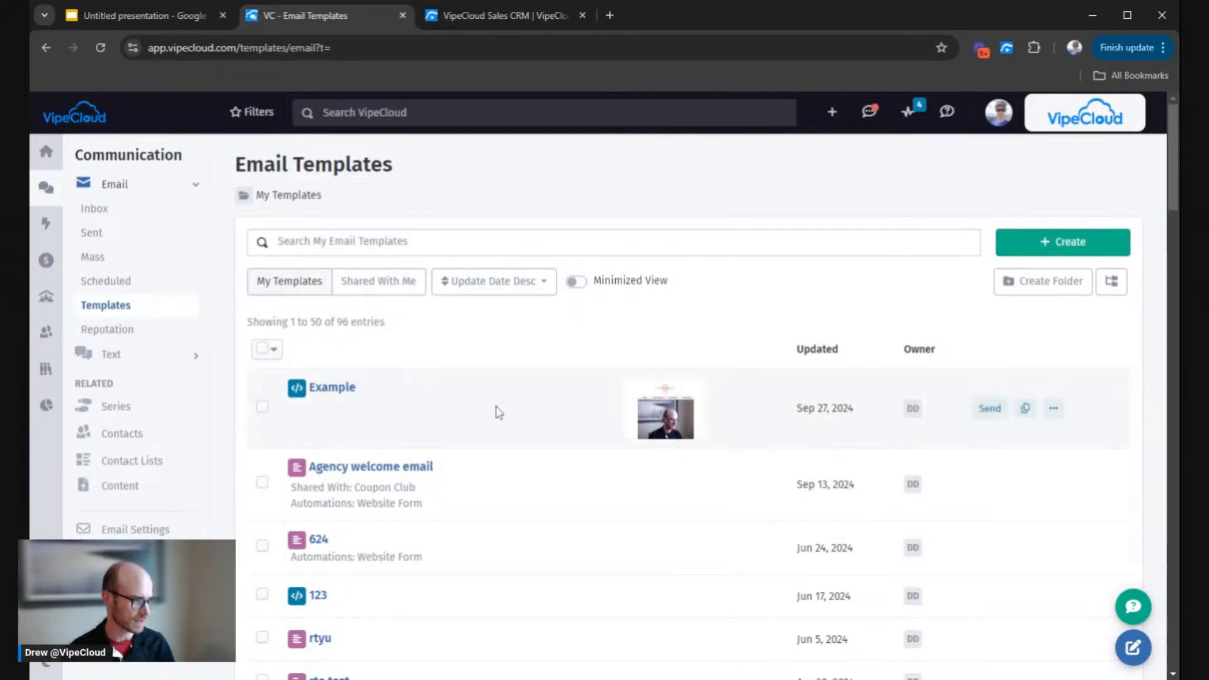
Open the Example template in the HTML builder, then save it and preview its landing page
click(340, 391)
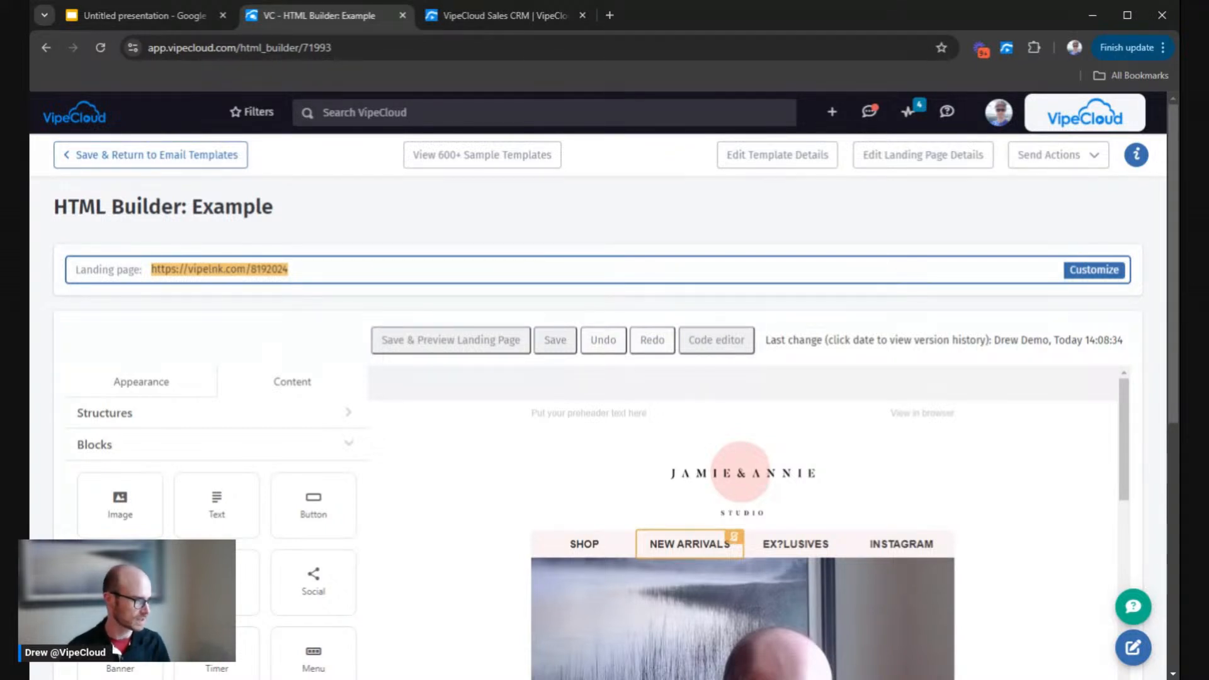
click(451, 340)
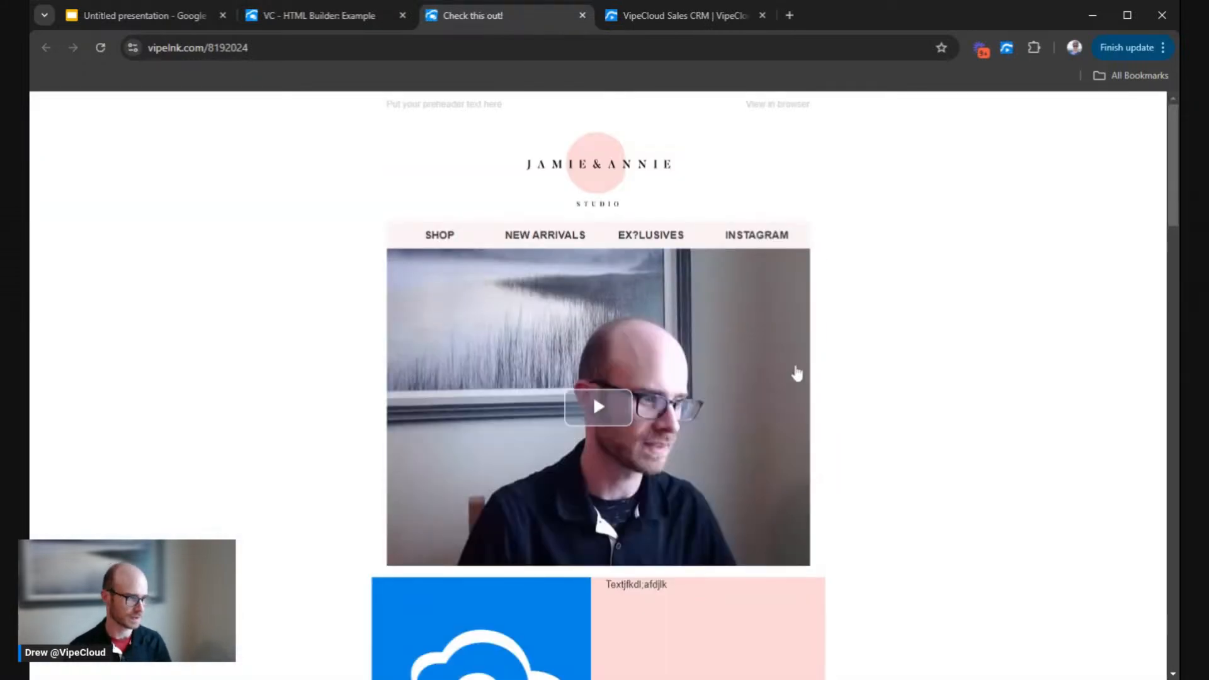
scroll(859, 247, down, 4)
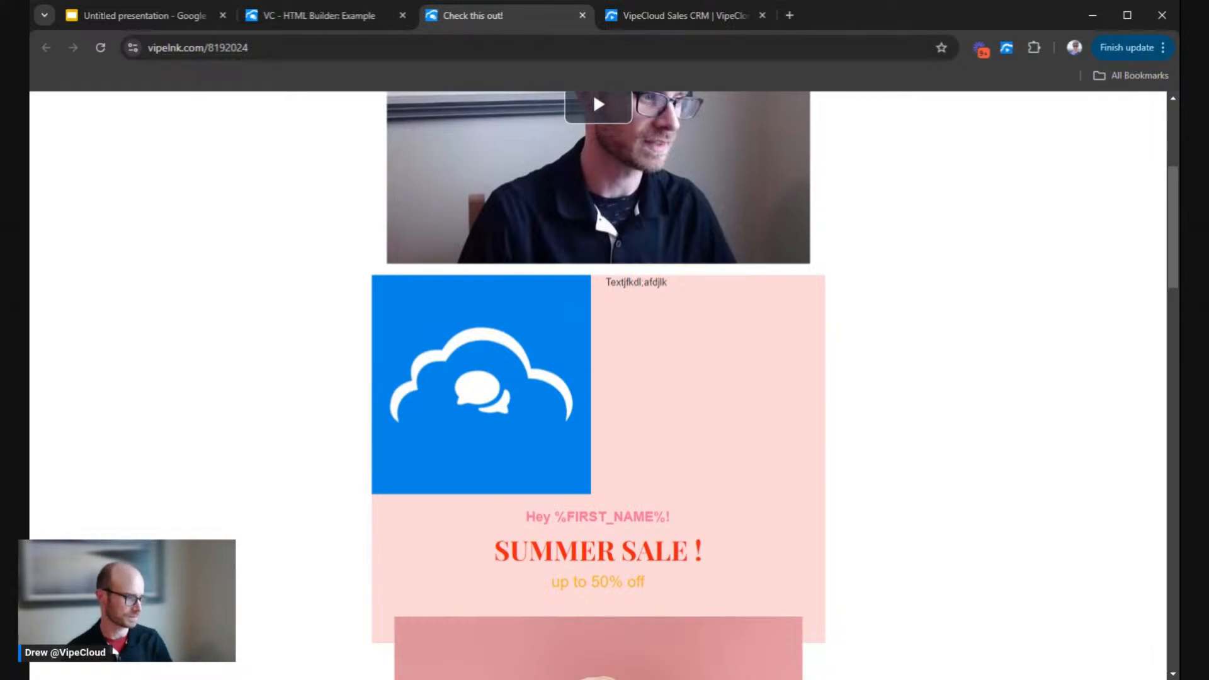
scroll(359, 437, down, 3)
scroll(359, 437, up, 7)
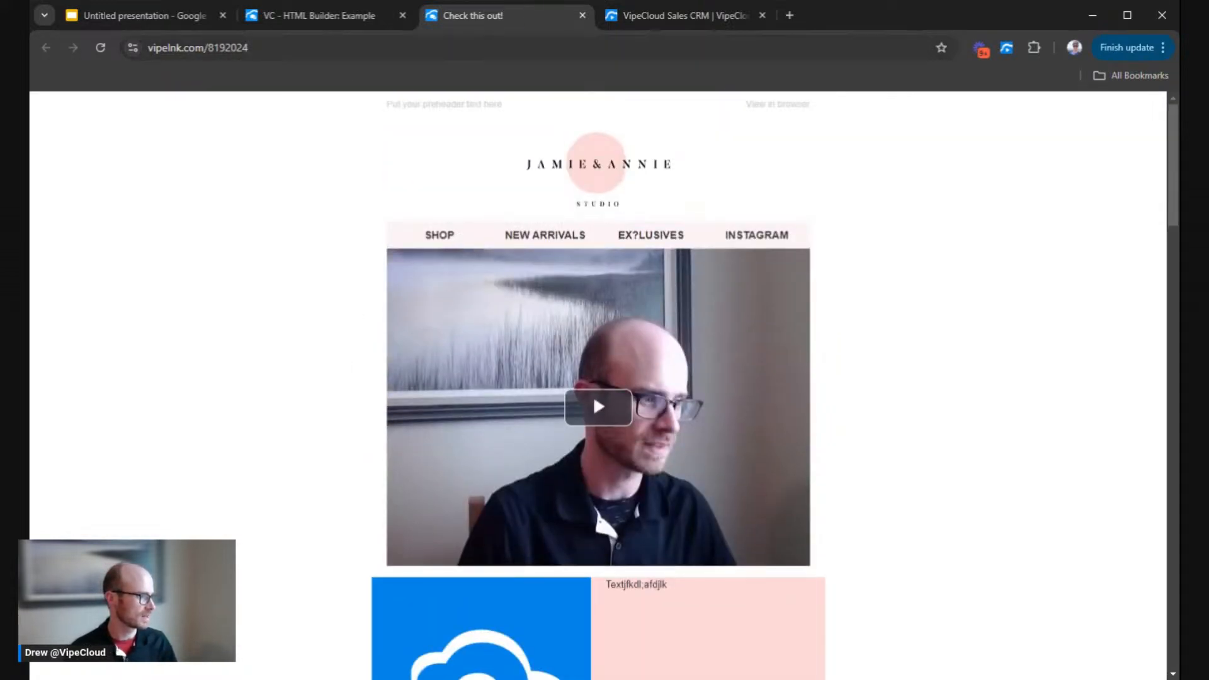
Return to the builder, disable the Example template's landing page, and save the template details
click(321, 16)
click(545, 200)
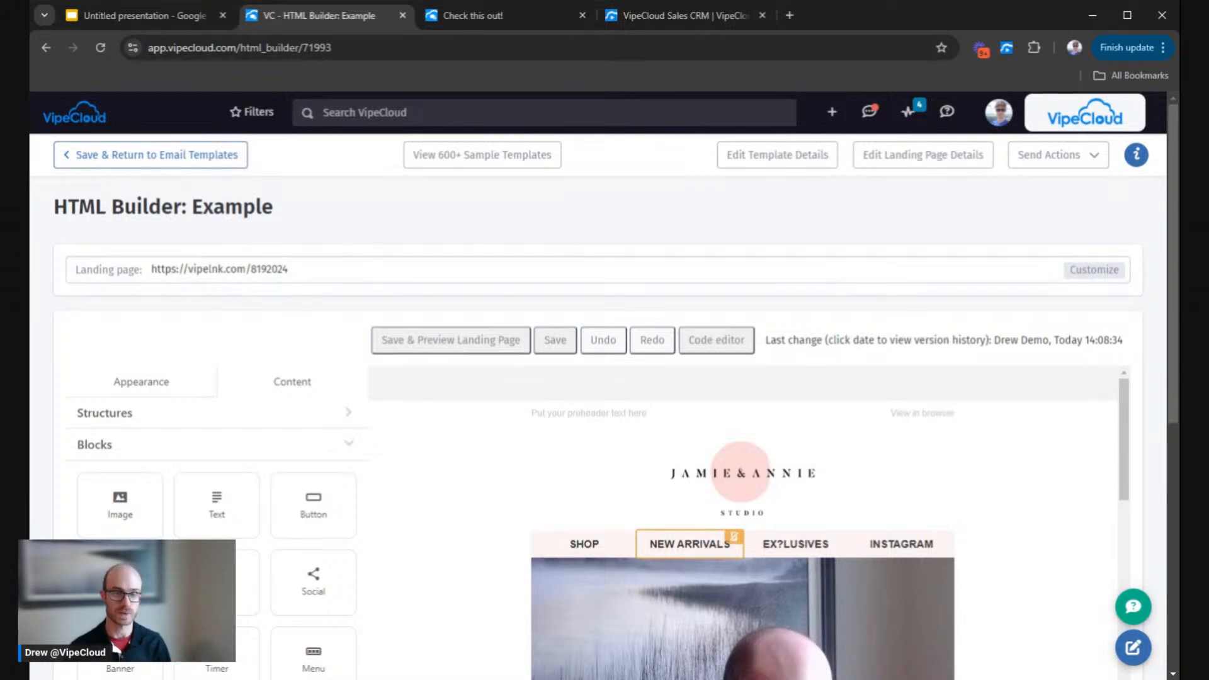
click(781, 156)
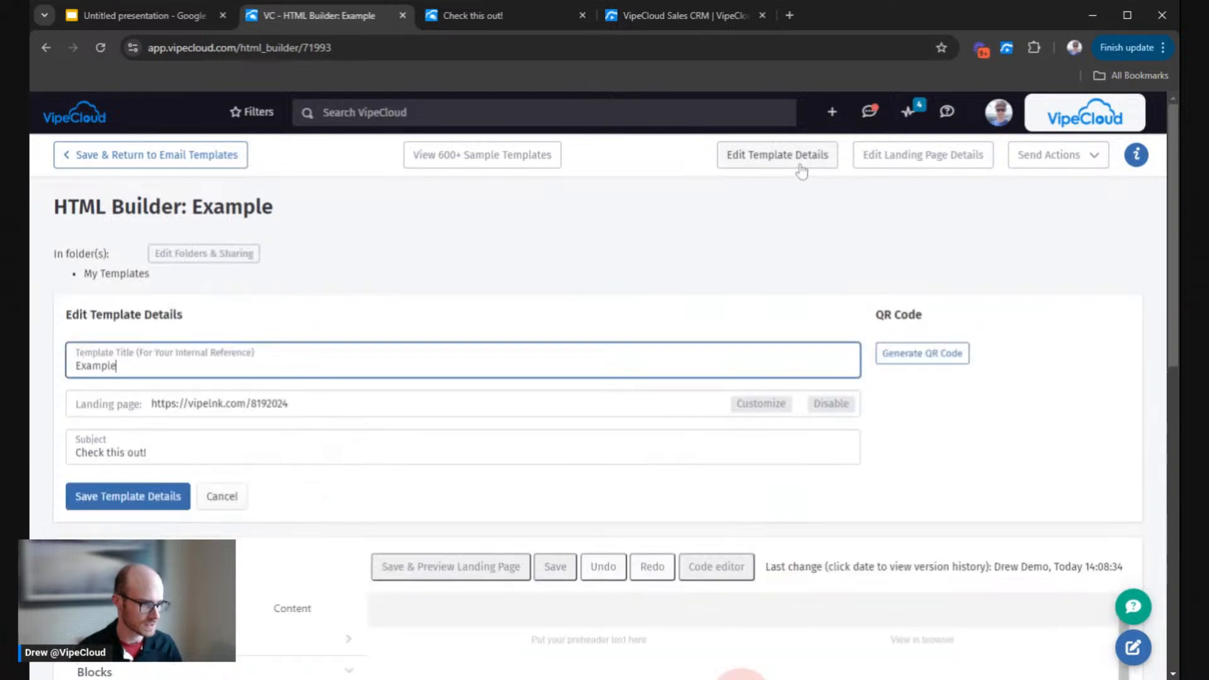
click(832, 404)
click(126, 487)
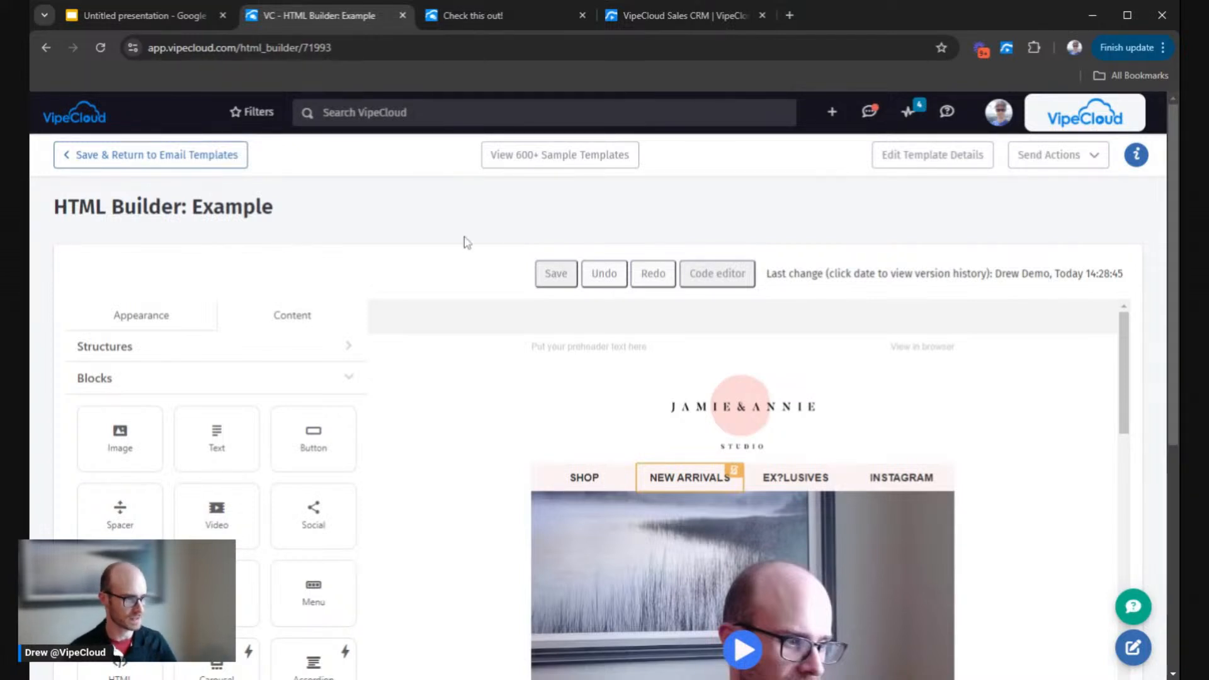
Enable the landing page for the Example template and save the template details
click(898, 158)
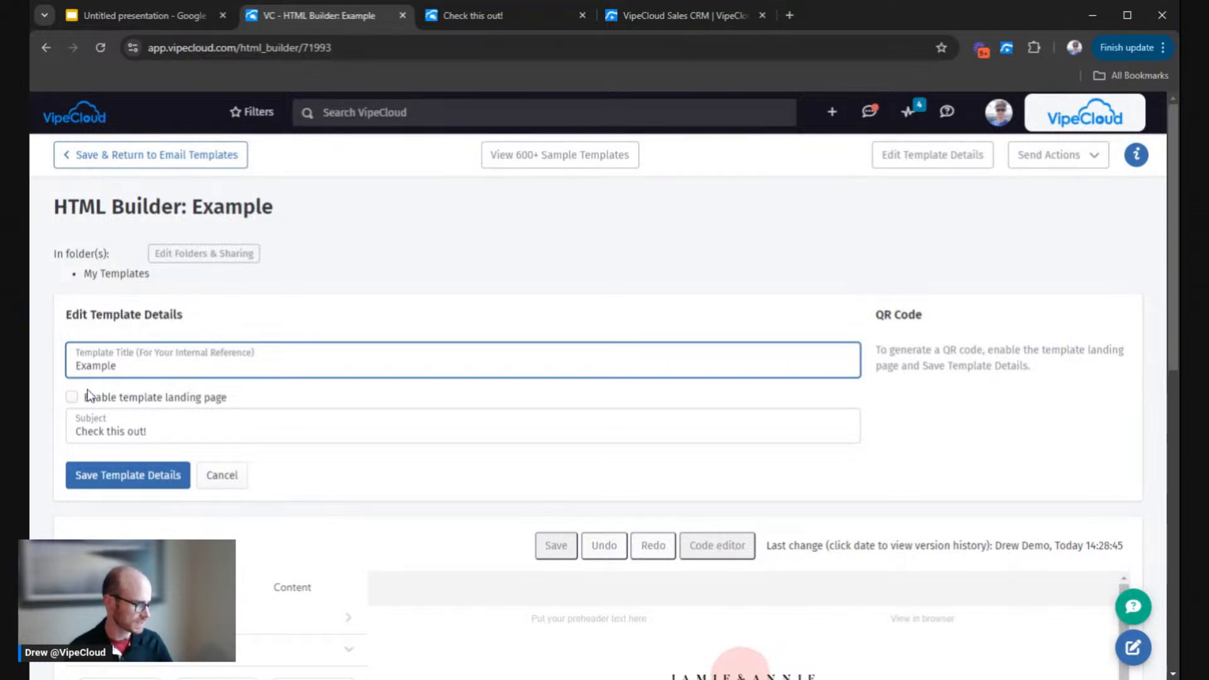
click(72, 399)
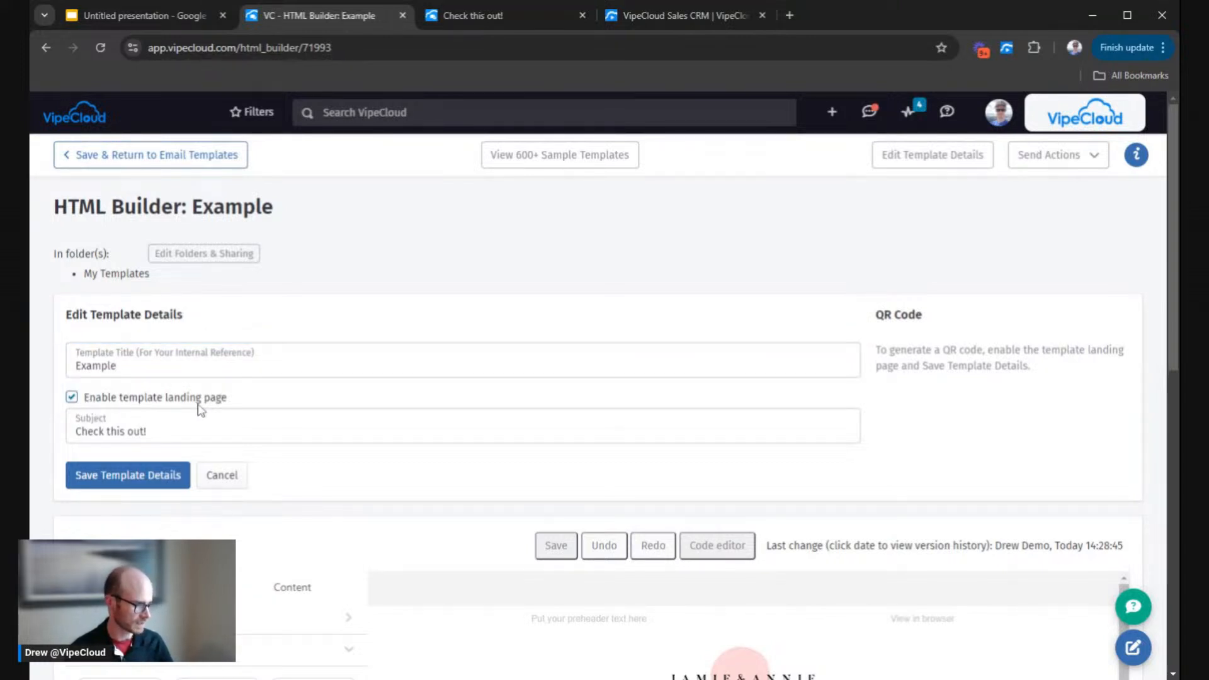
click(122, 480)
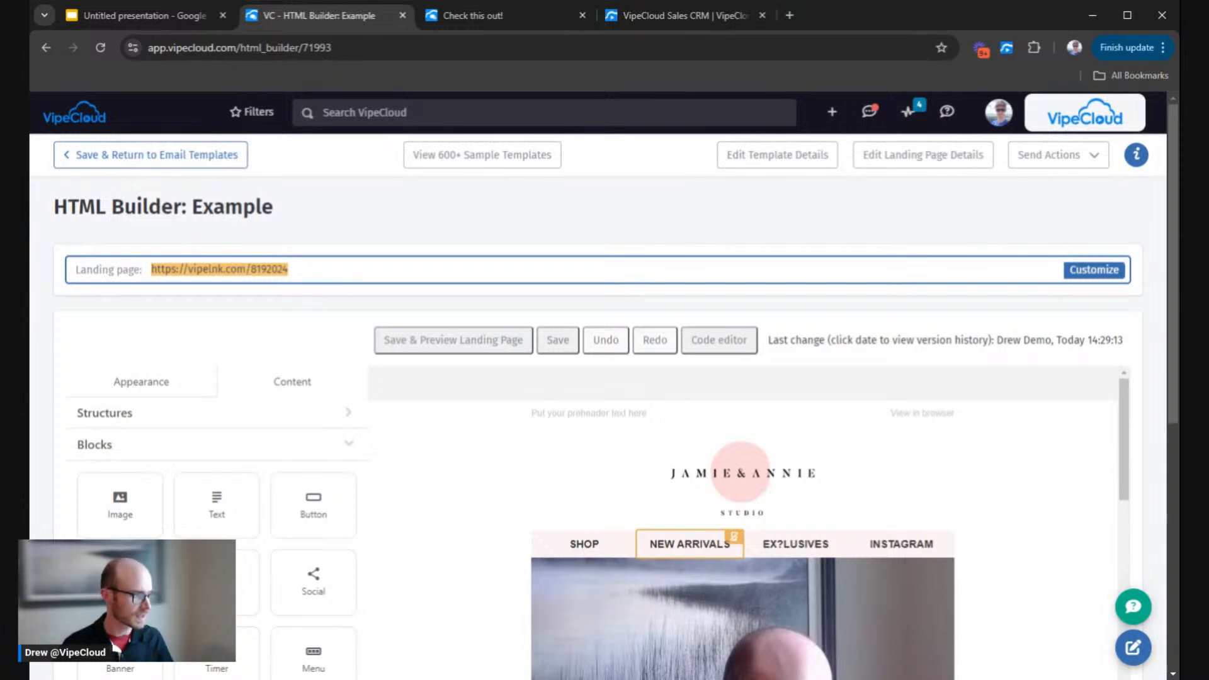
Compare the email content in the builder with the content of its landing page
scroll(795, 429, down, 10)
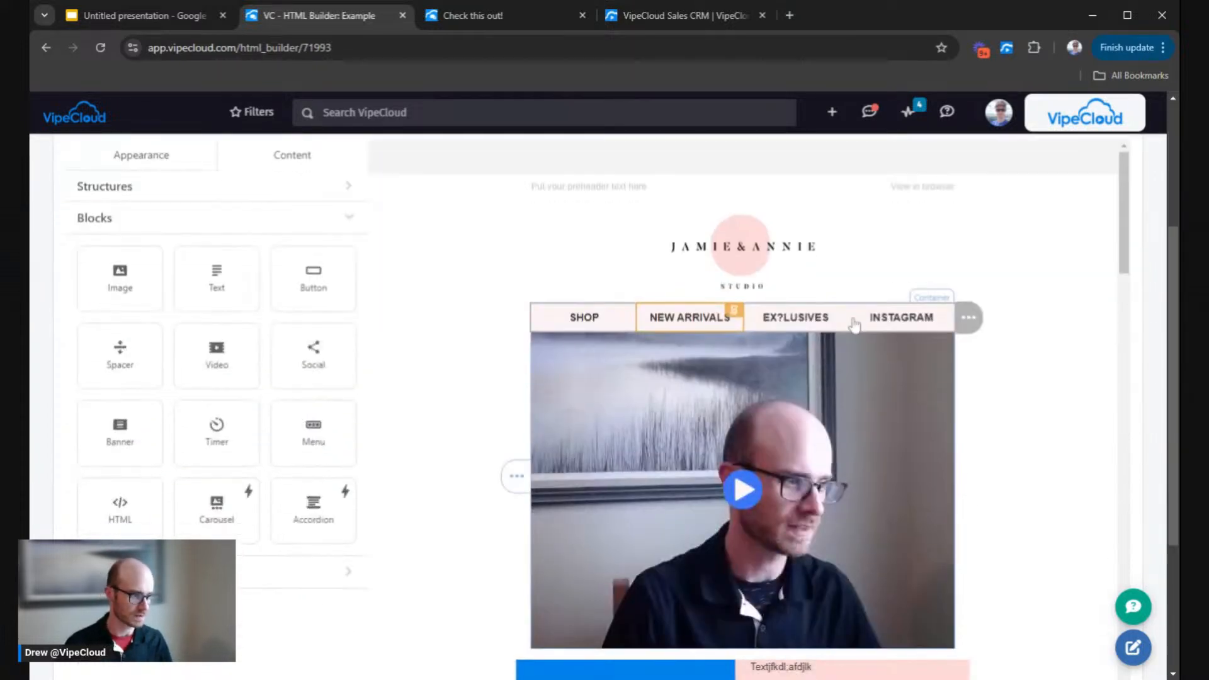
scroll(795, 429, down, 4)
scroll(618, 491, down, 5)
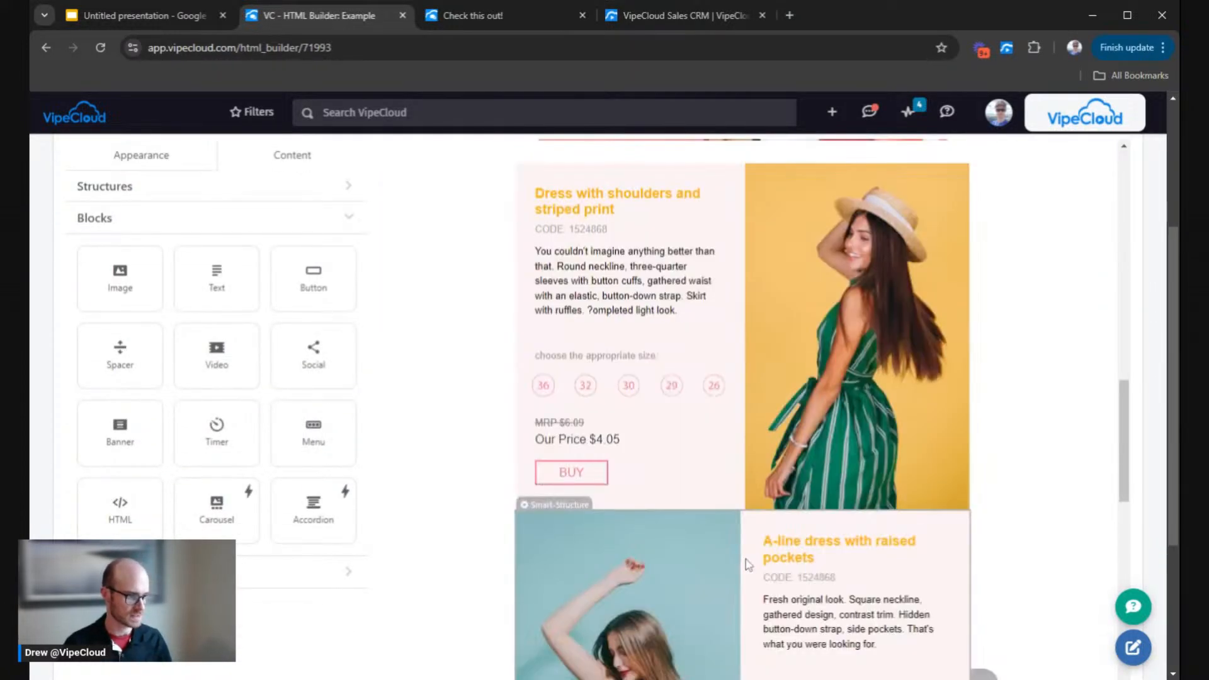
scroll(746, 556, up, 7)
scroll(629, 323, up, 3)
click(445, 16)
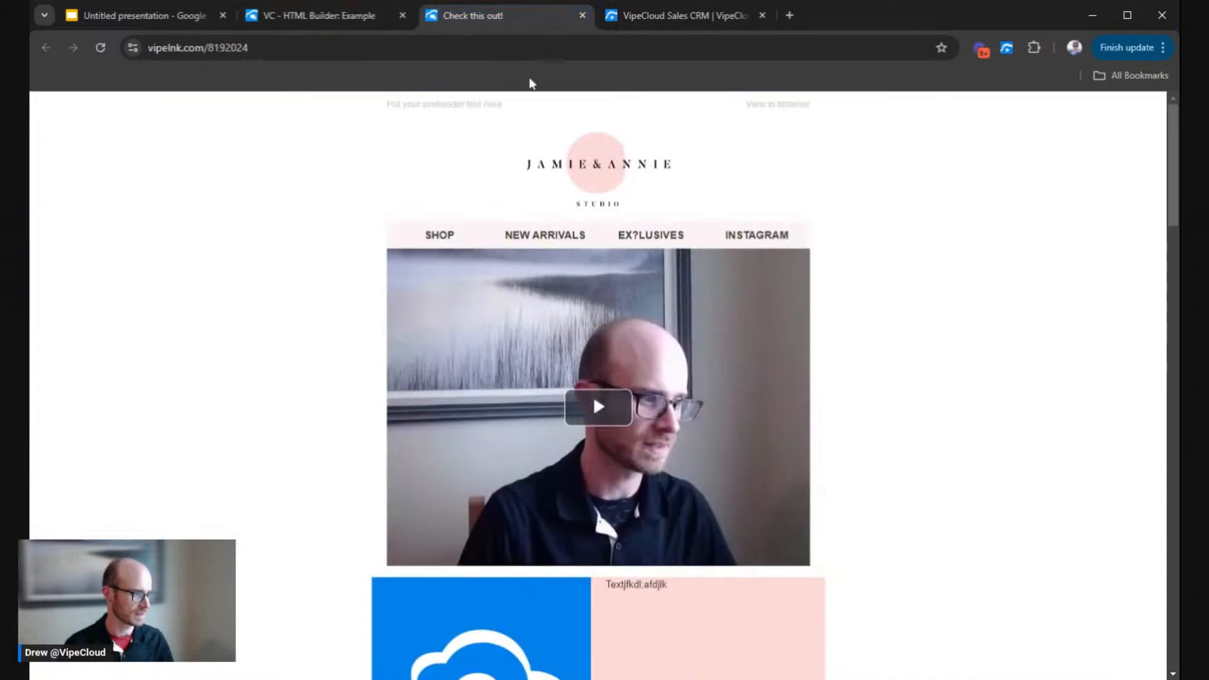
scroll(927, 298, down, 5)
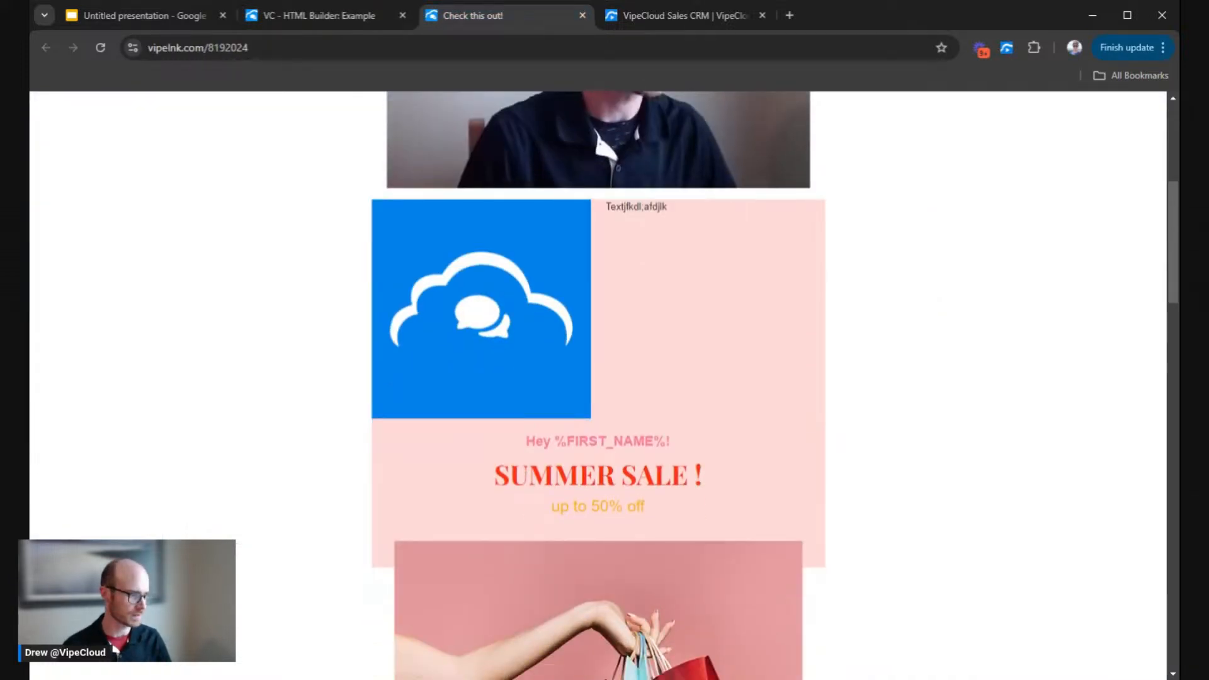
scroll(929, 297, down, 8)
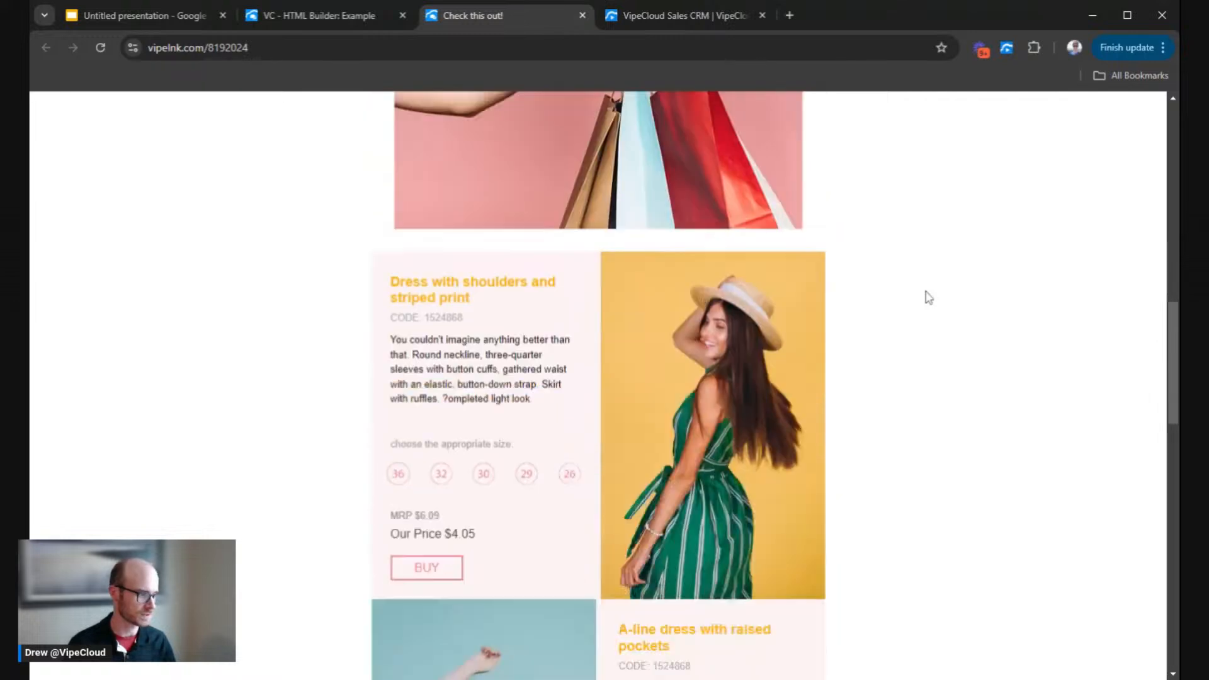
scroll(928, 297, up, 8)
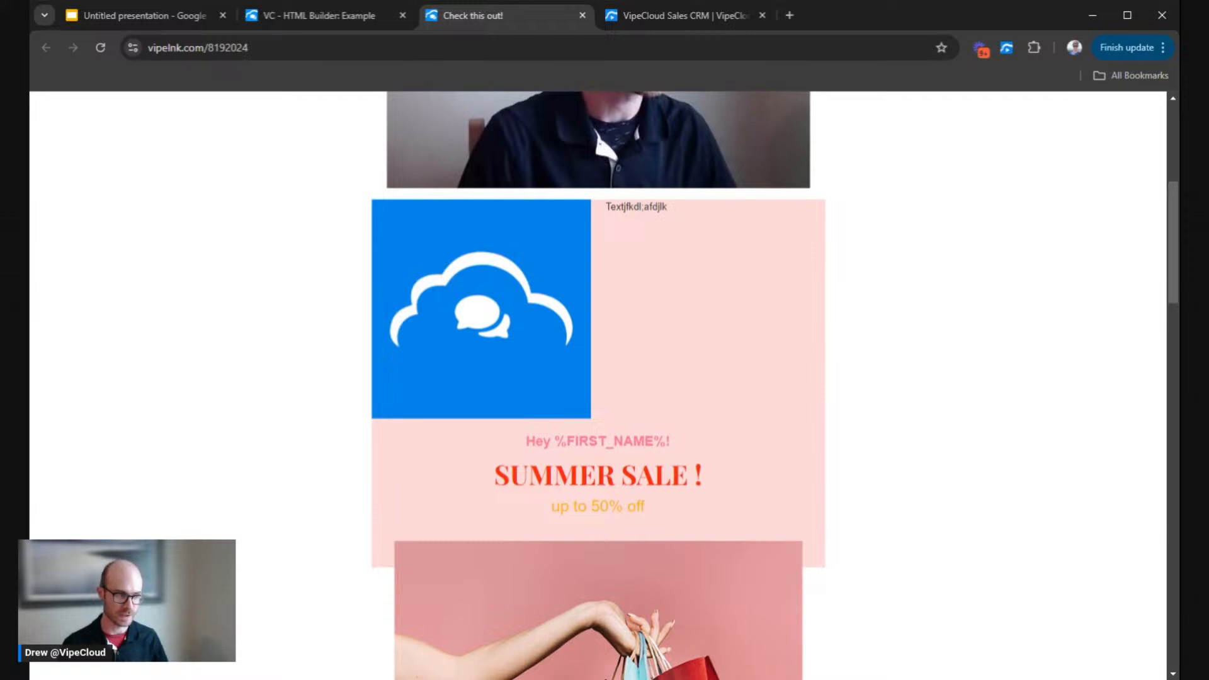
Examine the %FIRST_NAME% merge tag in the greeting above the Summer Sale heading on the landing page
drag(555, 441, 664, 450)
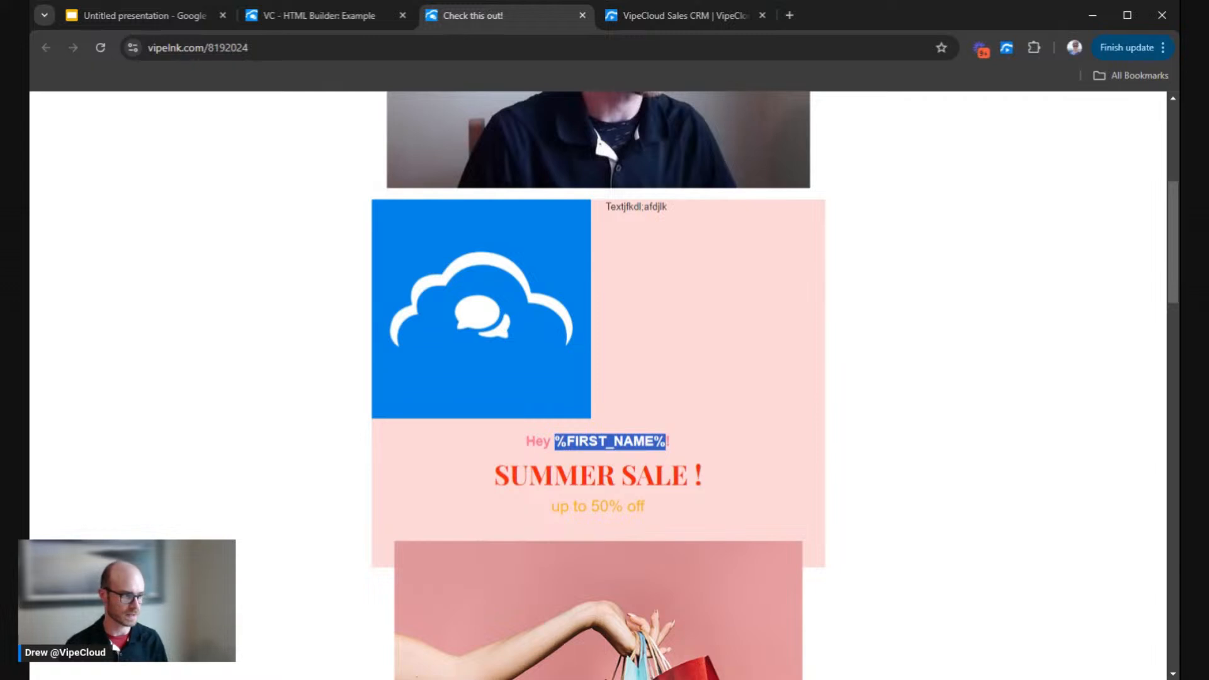
click(571, 448)
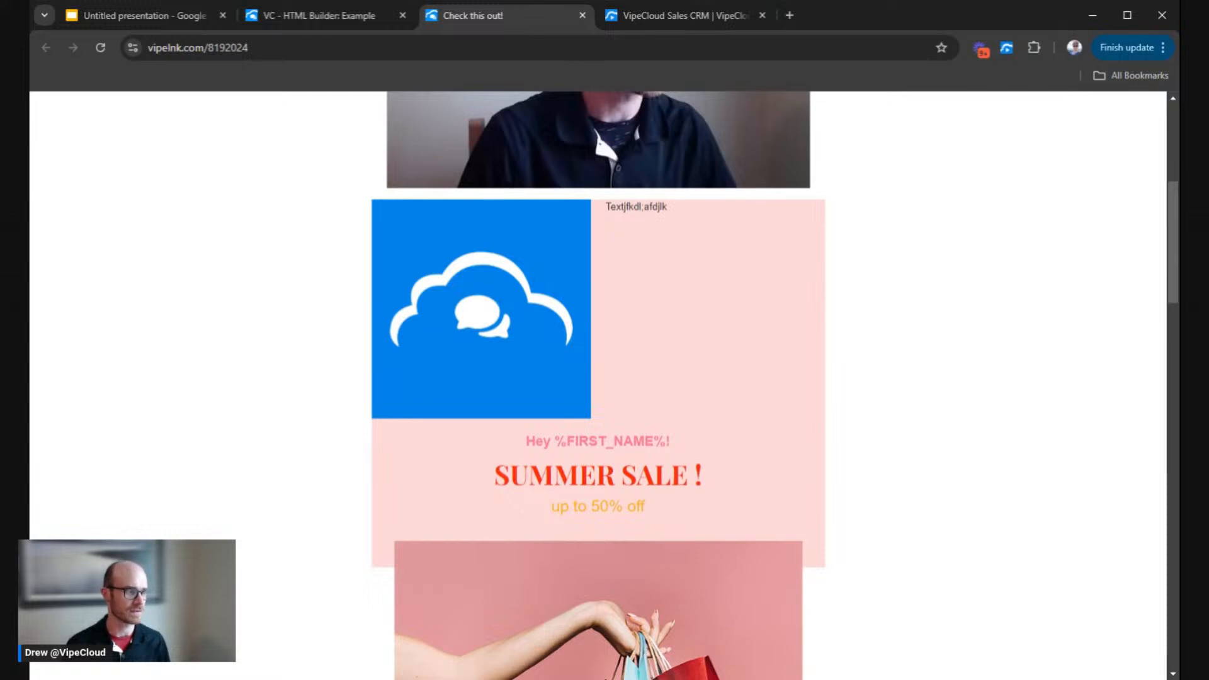
drag(554, 442, 666, 443)
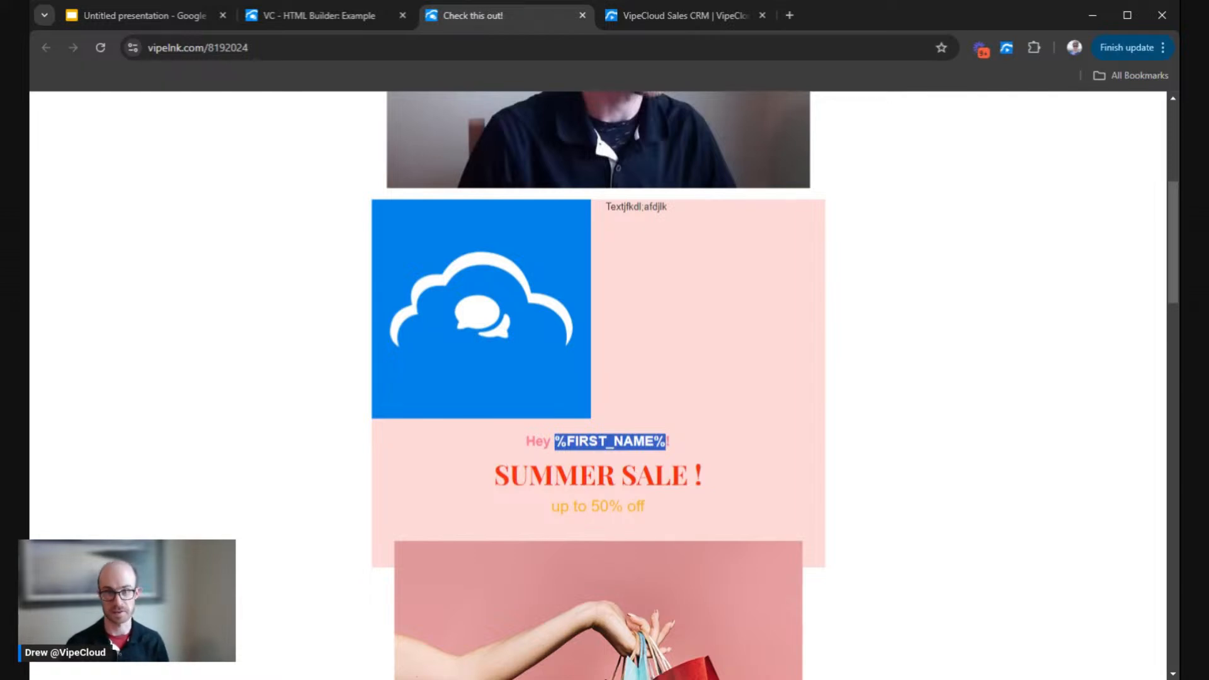
click(666, 442)
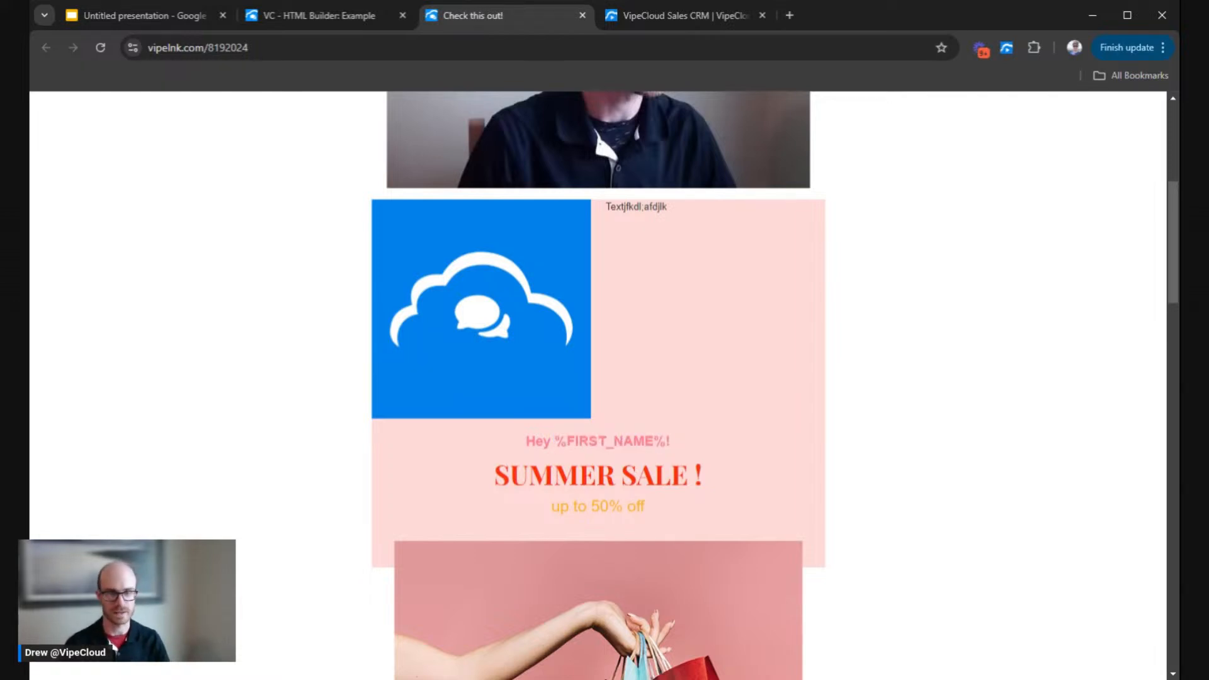
drag(527, 442, 736, 444)
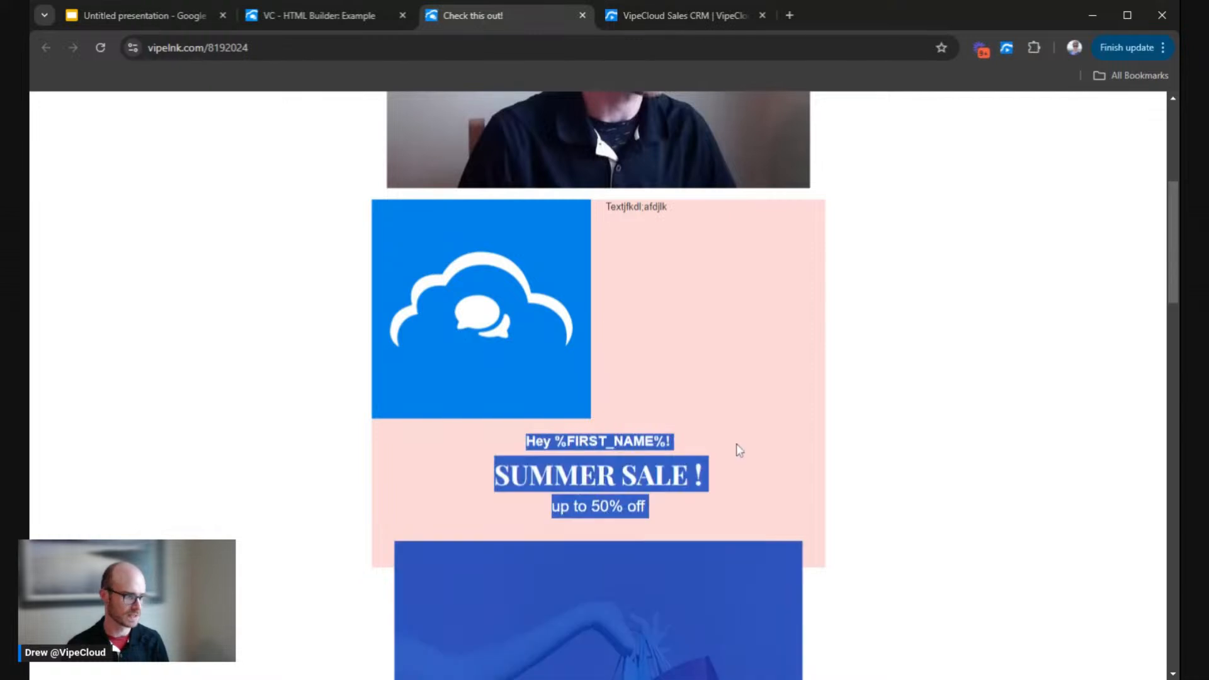
click(734, 444)
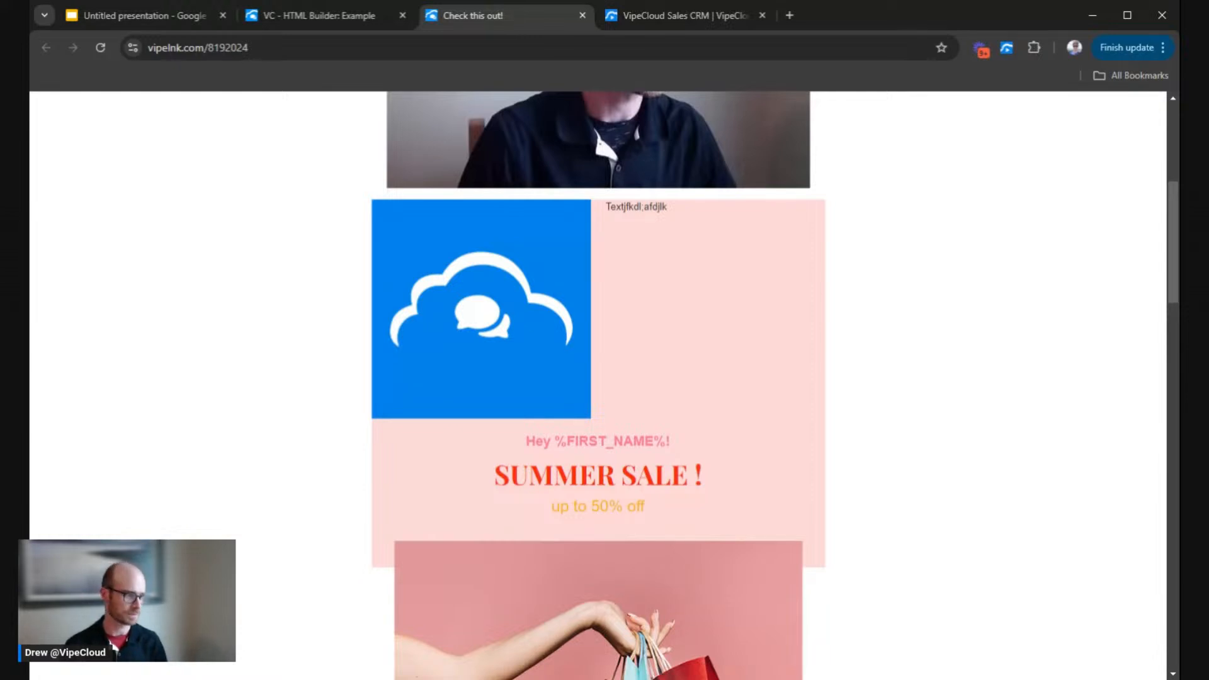
drag(552, 443, 656, 444)
click(655, 444)
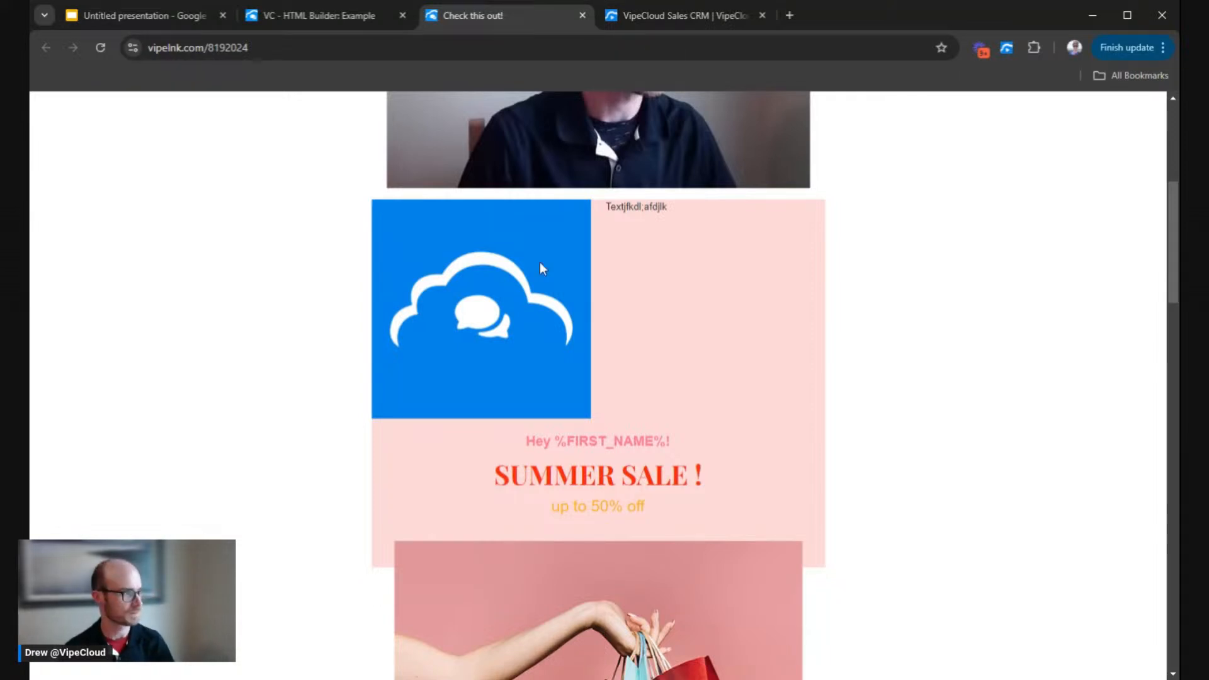
Close the landing page preview and review the rules for customizing the template's short link, leaving the link as it is
middle_click(489, 16)
scroll(171, 444, up, 3)
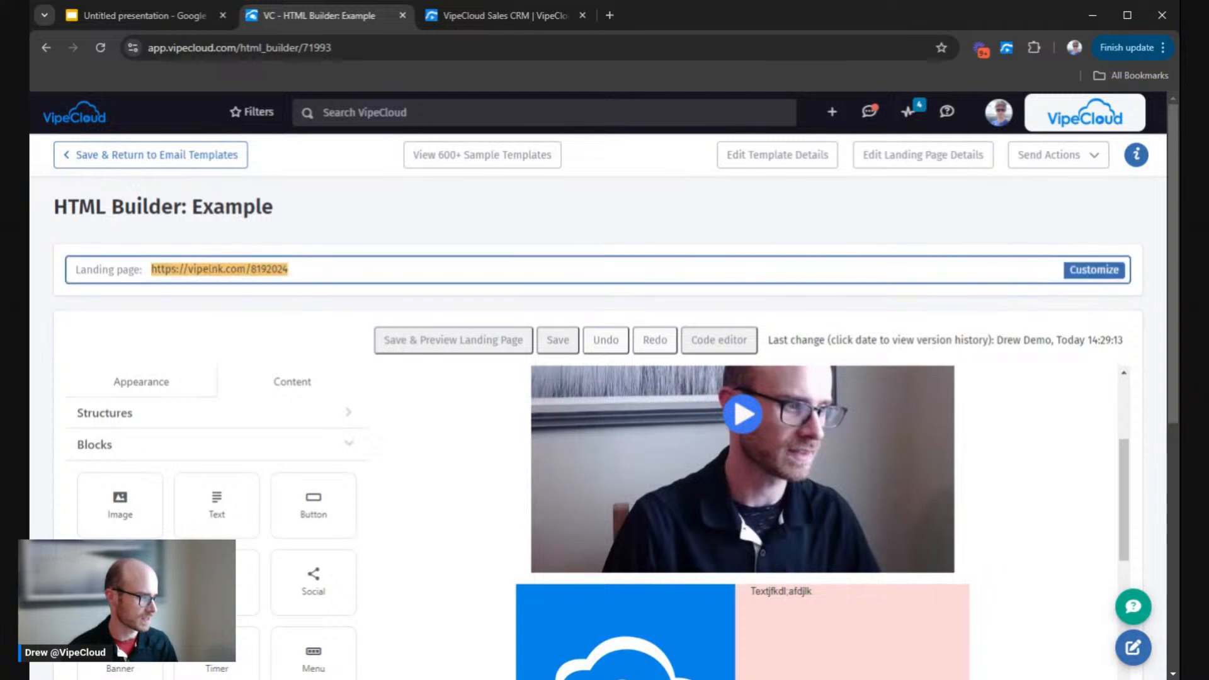
click(1095, 270)
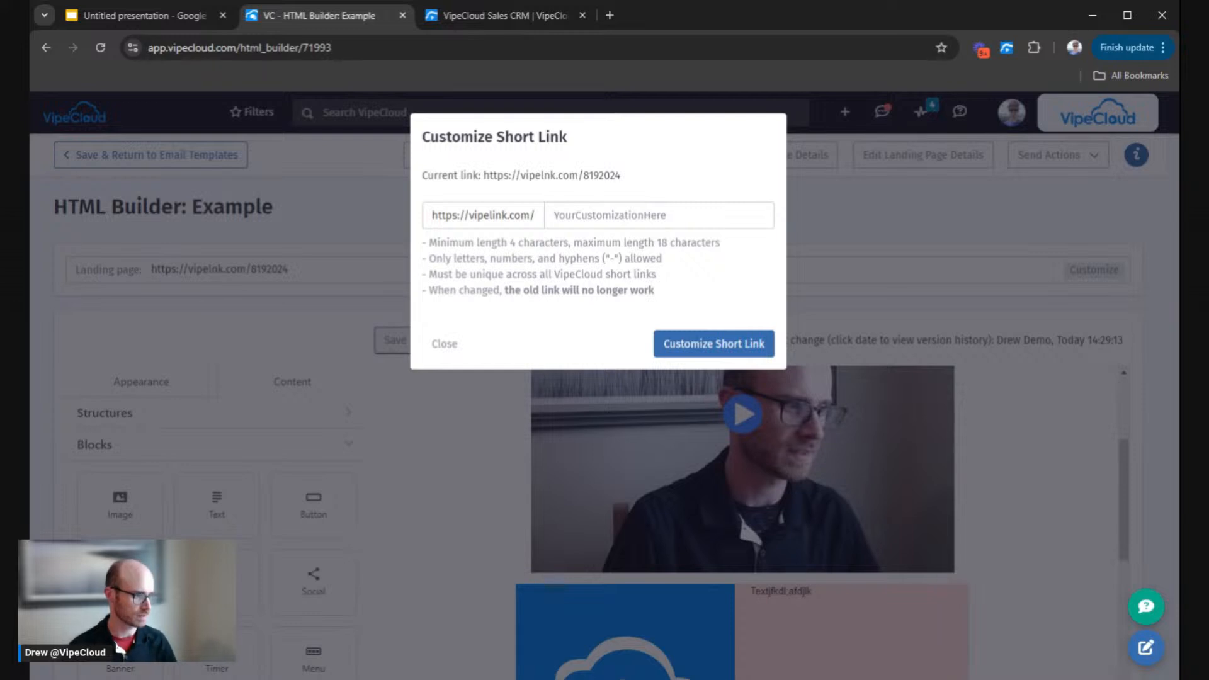
drag(429, 243, 659, 296)
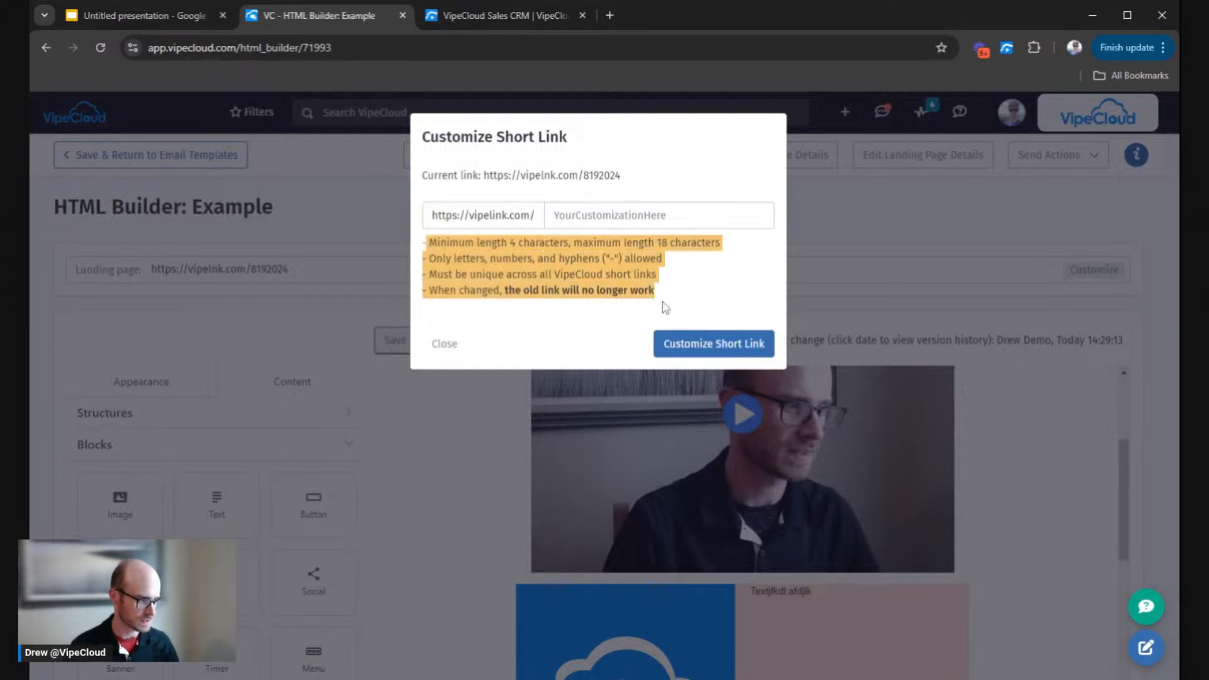
click(453, 243)
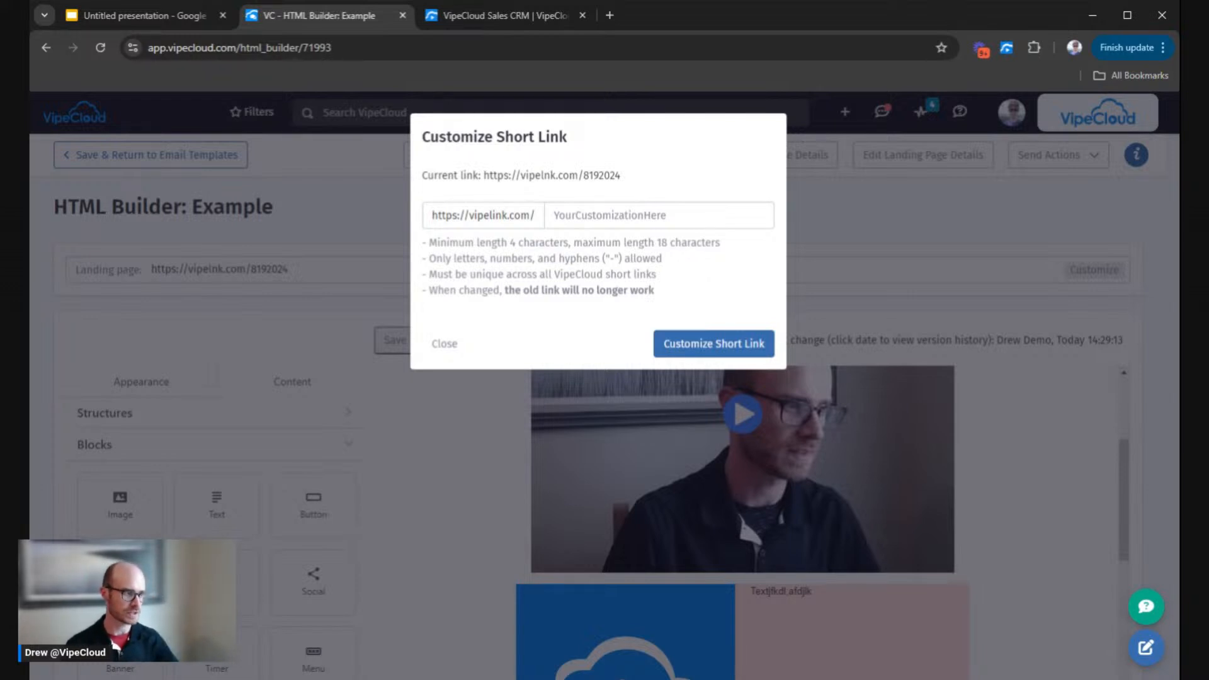
click(878, 238)
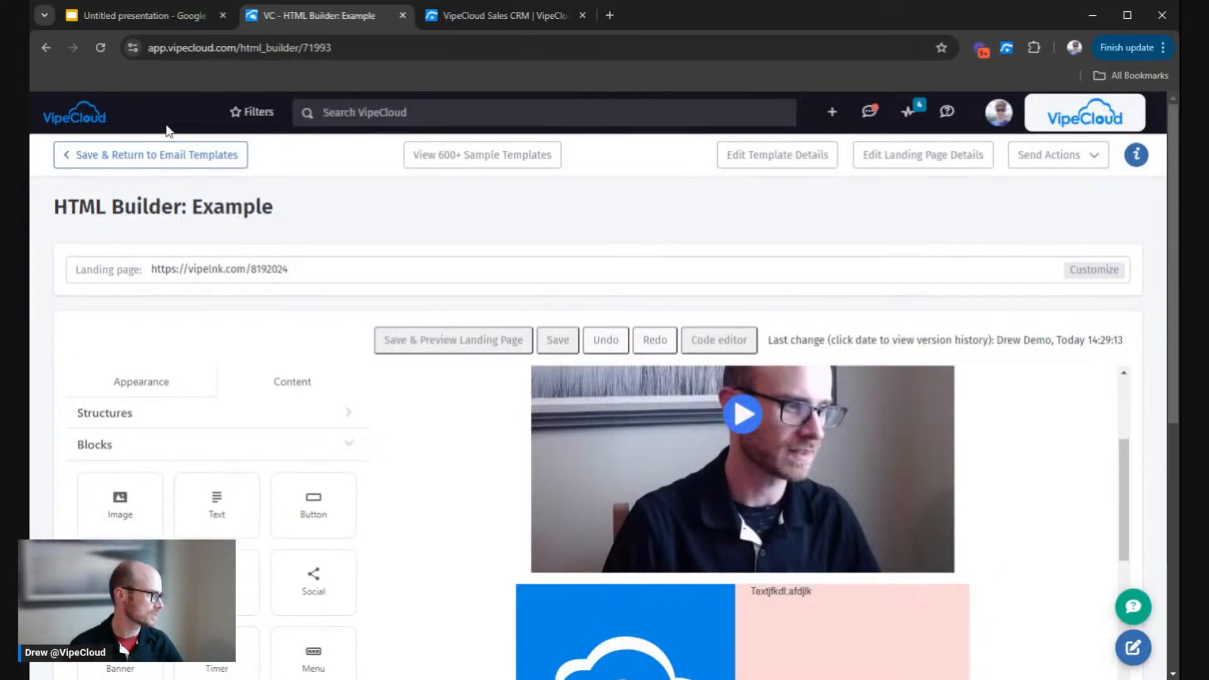
Check the Landing Pages outline in the presentation and open the Website Form (Copy) sign up form in VipeCloud
click(146, 23)
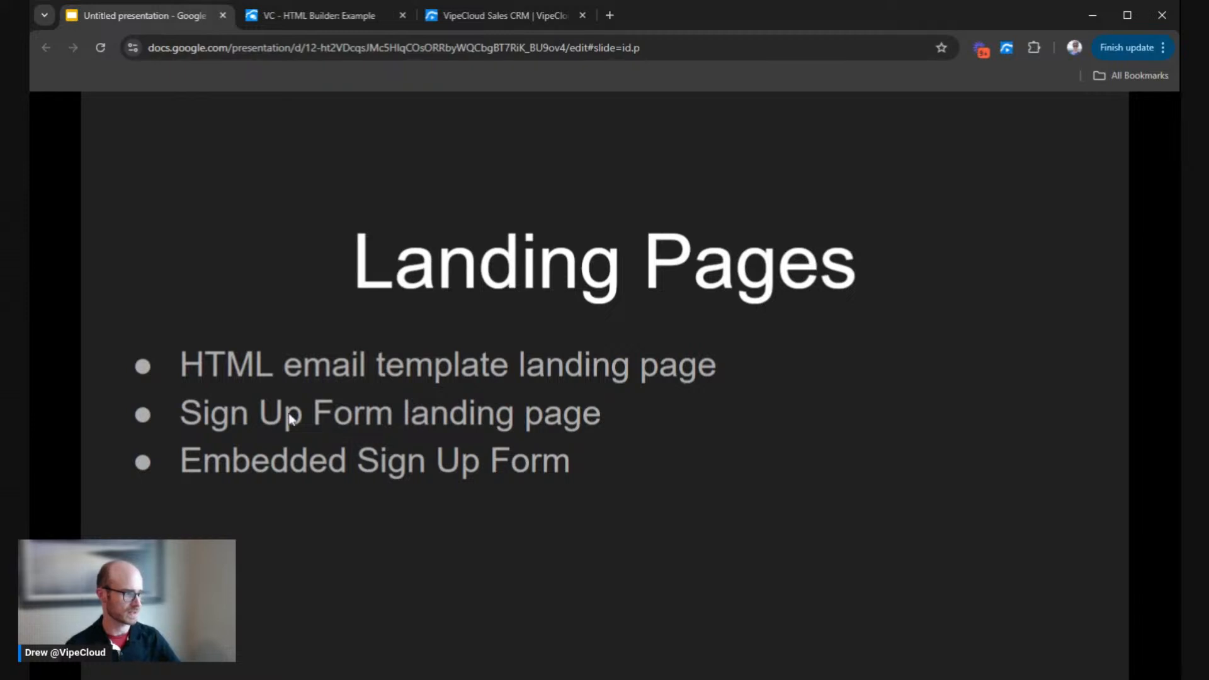
click(324, 15)
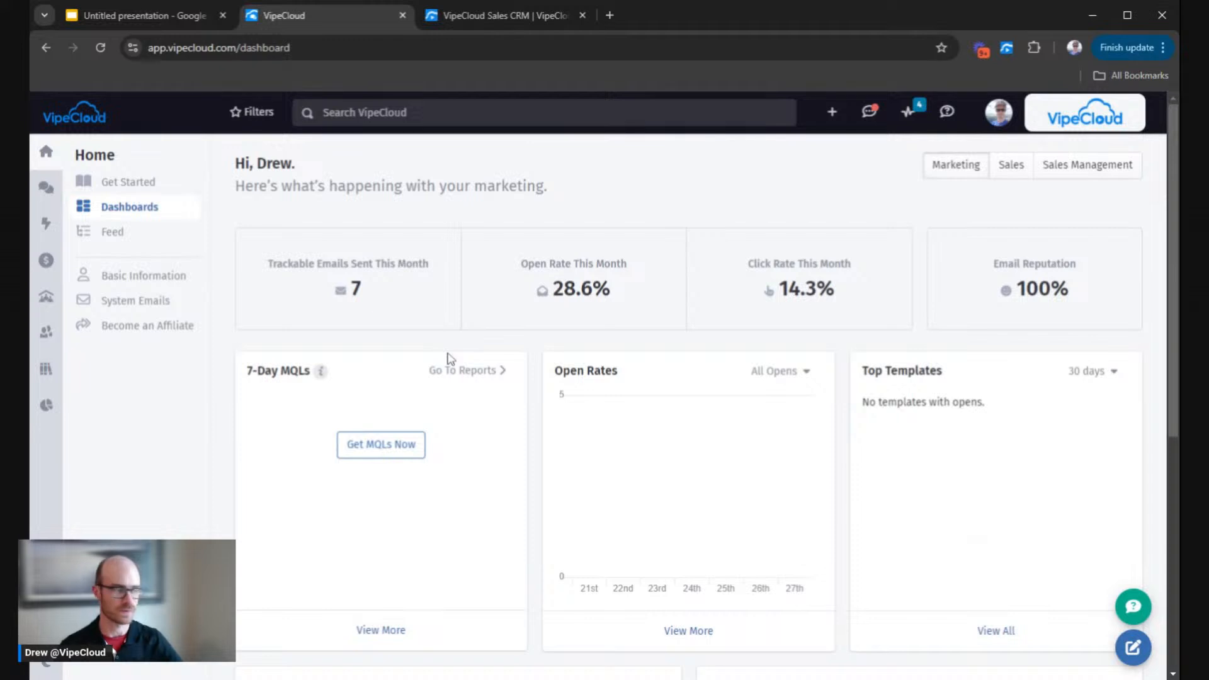
click(46, 227)
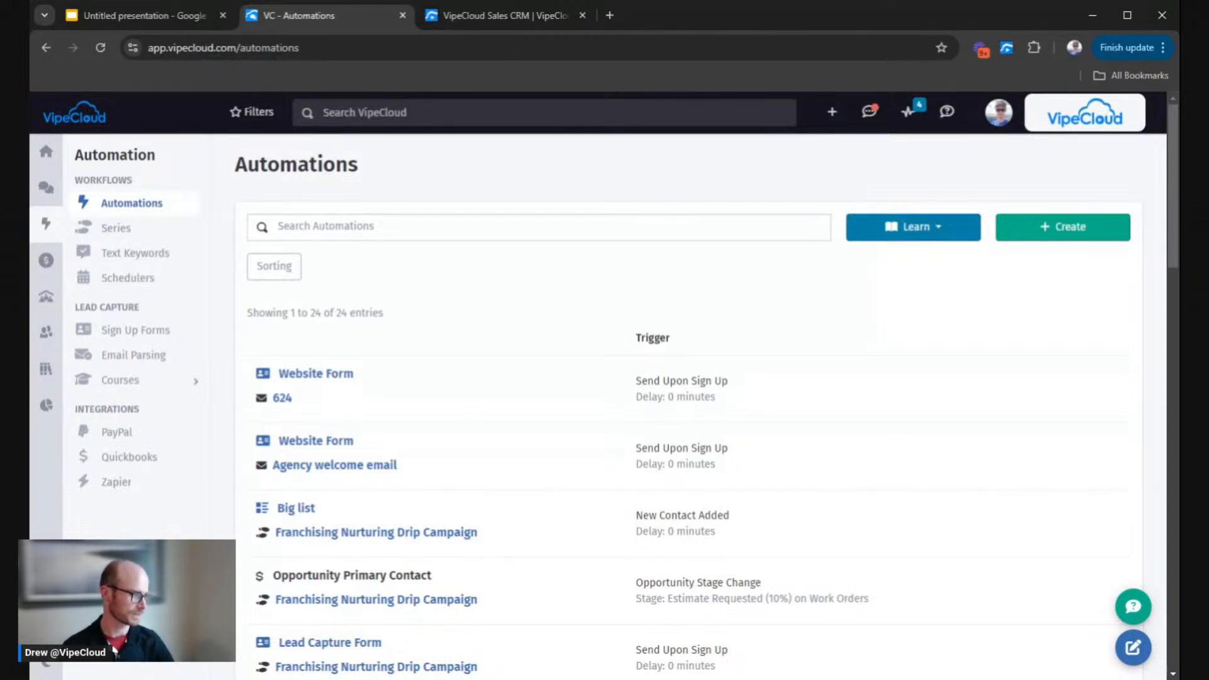
click(143, 335)
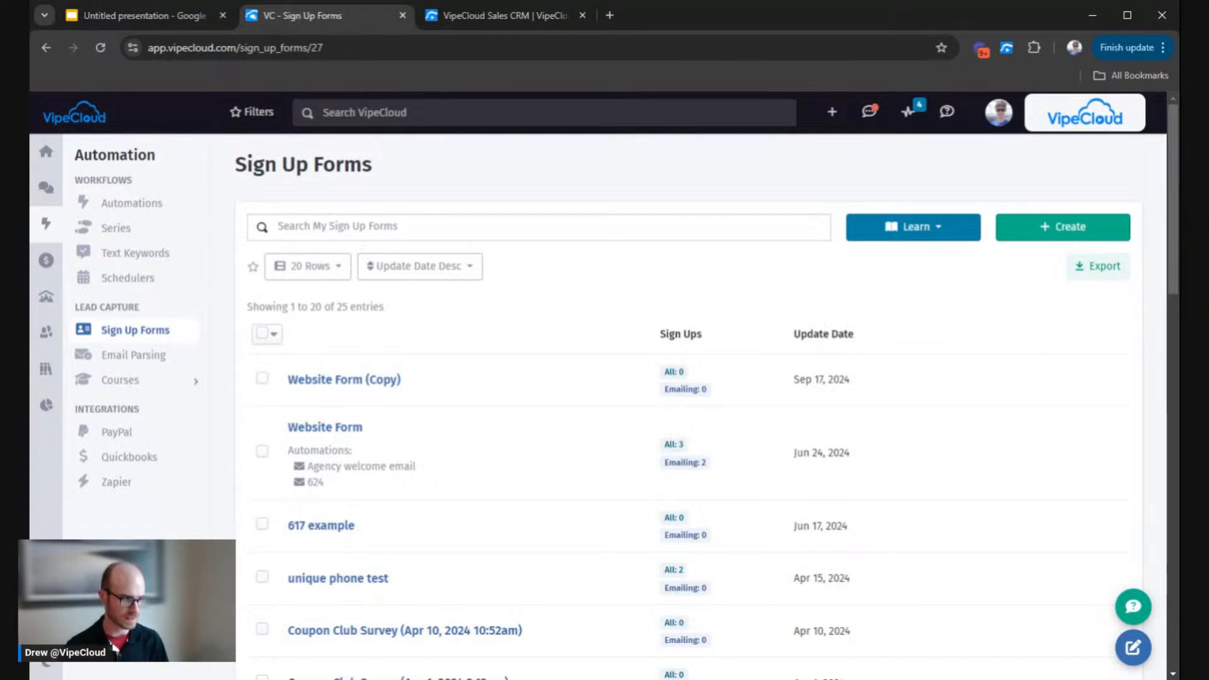
click(346, 380)
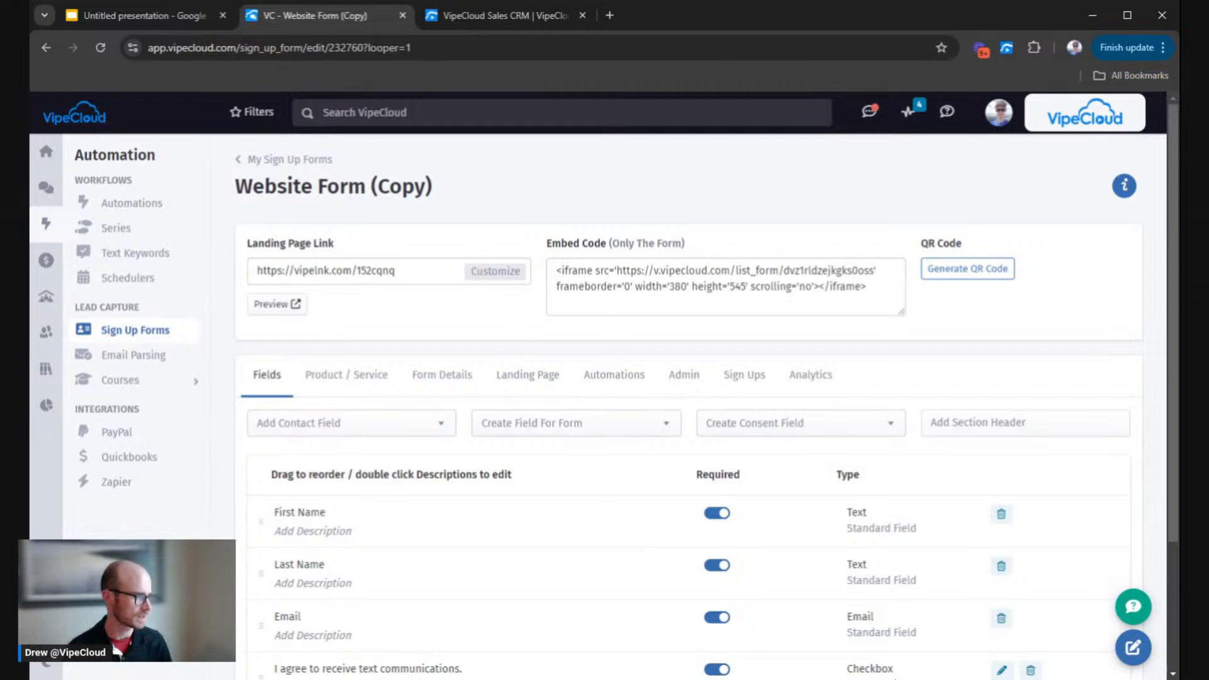
Highlight the form's landing page link and its embed code, and compare them with the landing page types on the presentation slide
click(316, 271)
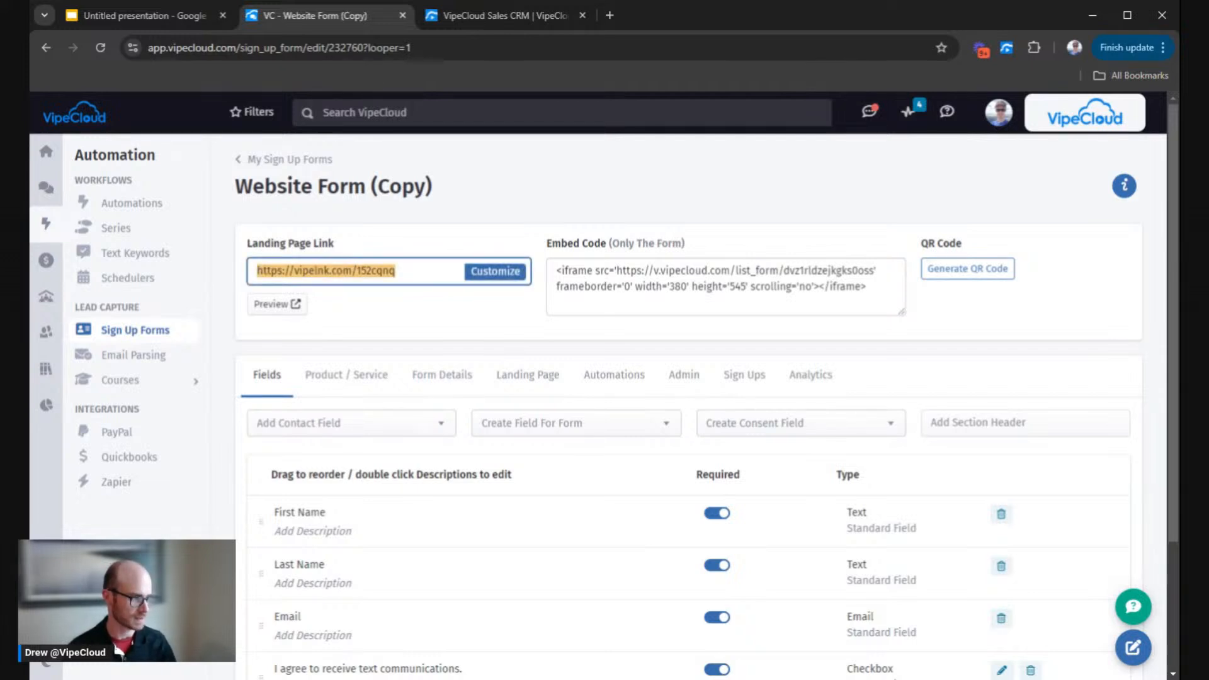
click(711, 287)
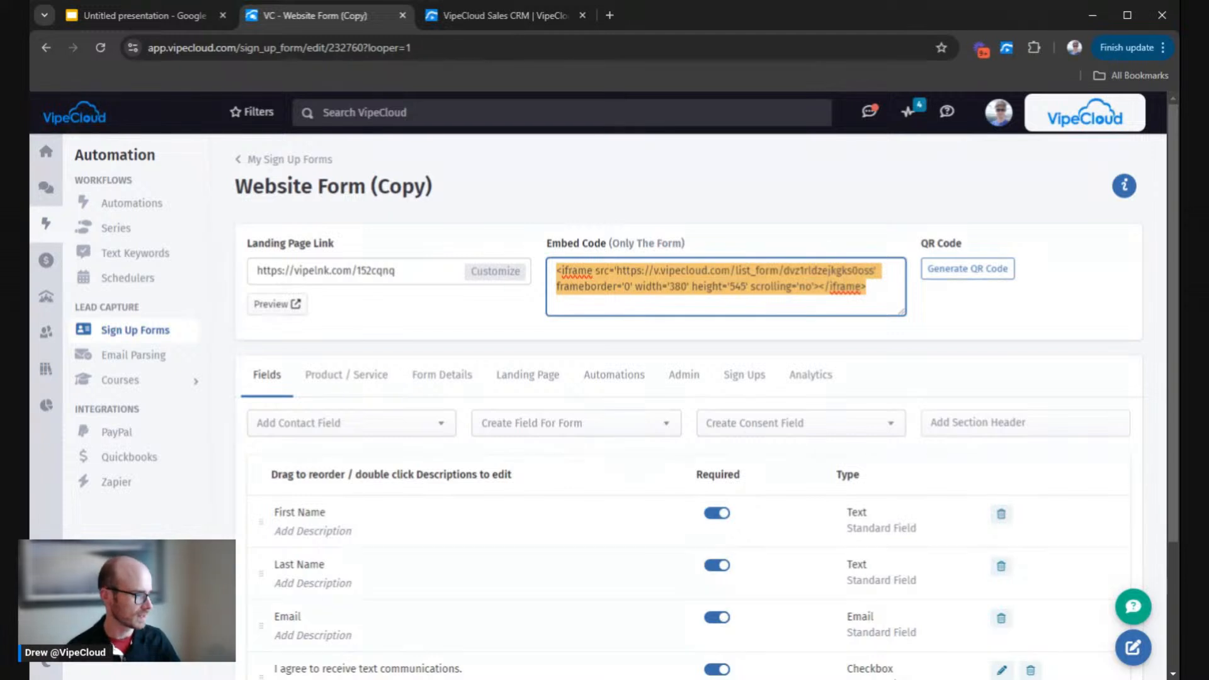
click(139, 16)
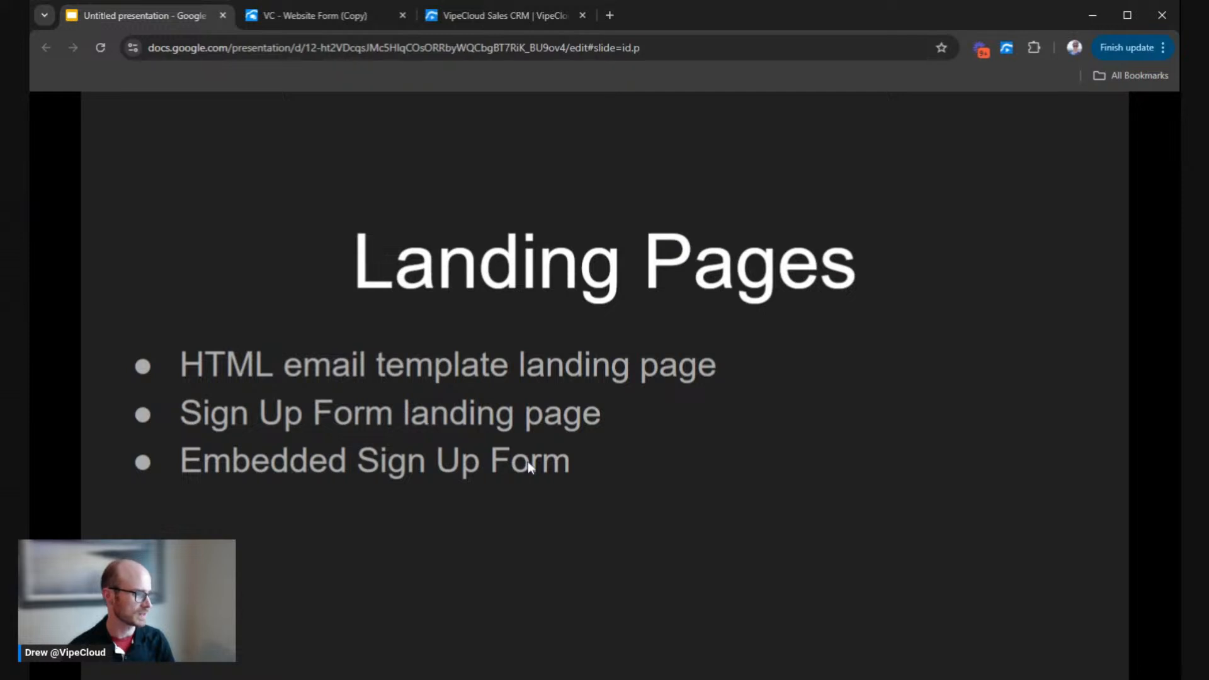
click(351, 19)
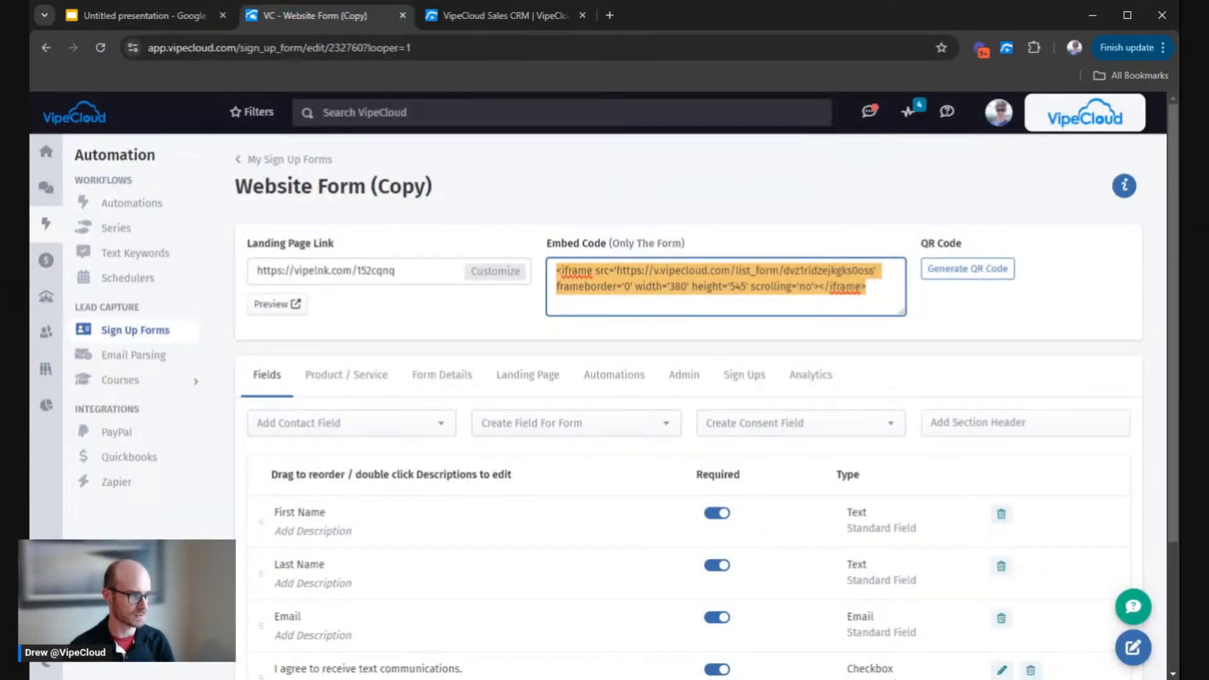
click(700, 227)
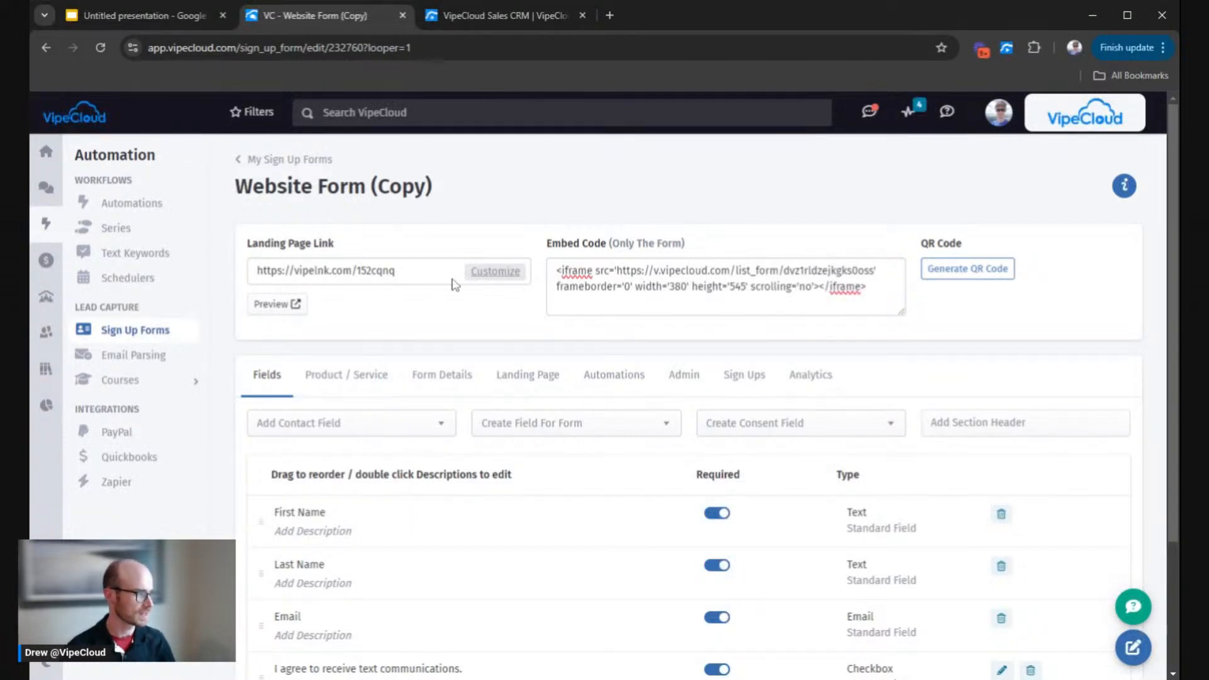
Preview the sign up form's landing page and compare it with the form's landing page settings, including background image and maximum width
click(284, 308)
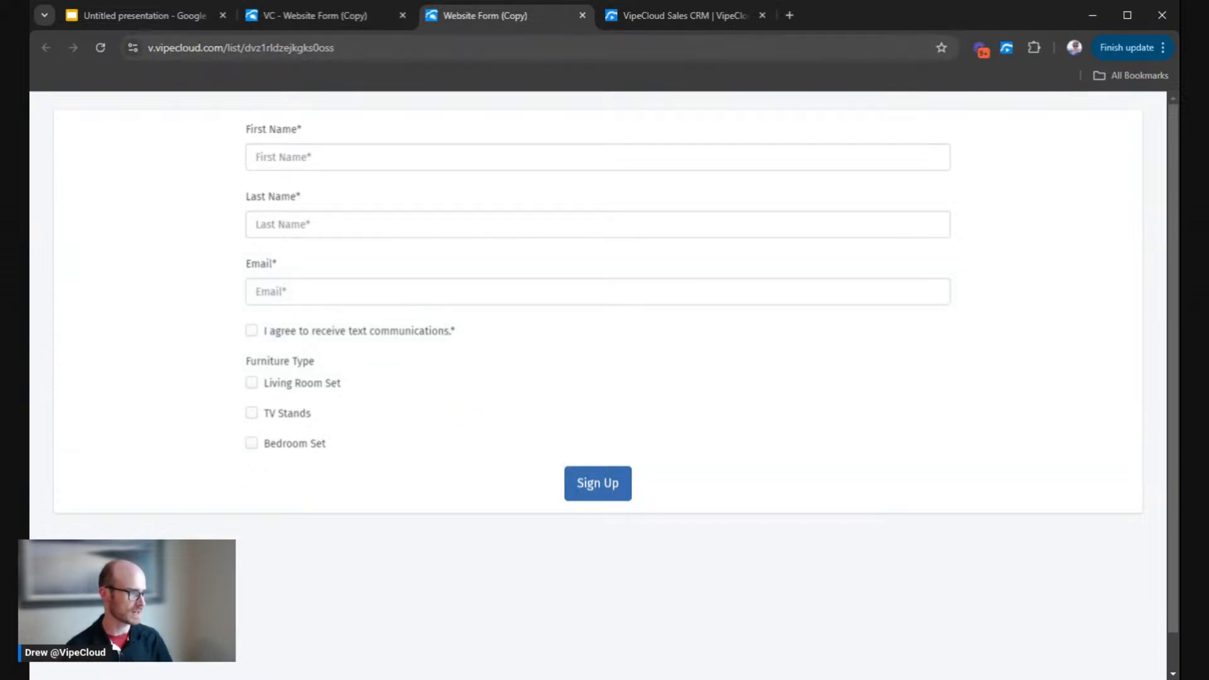
click(356, 19)
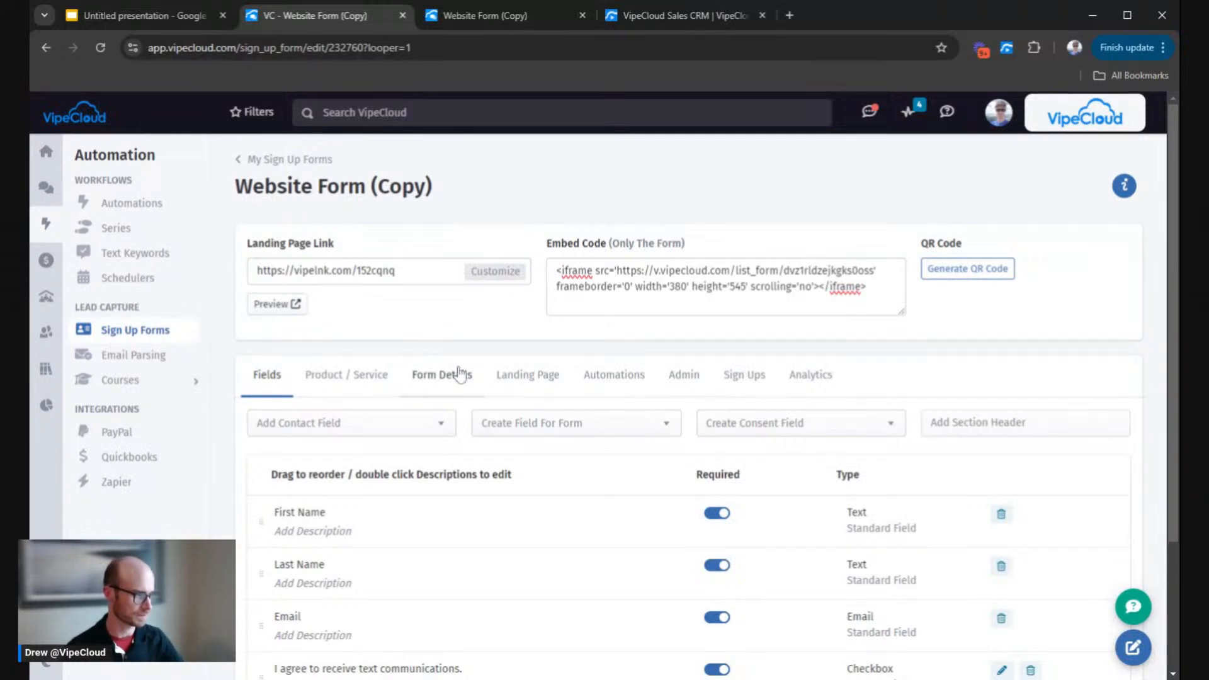
click(520, 382)
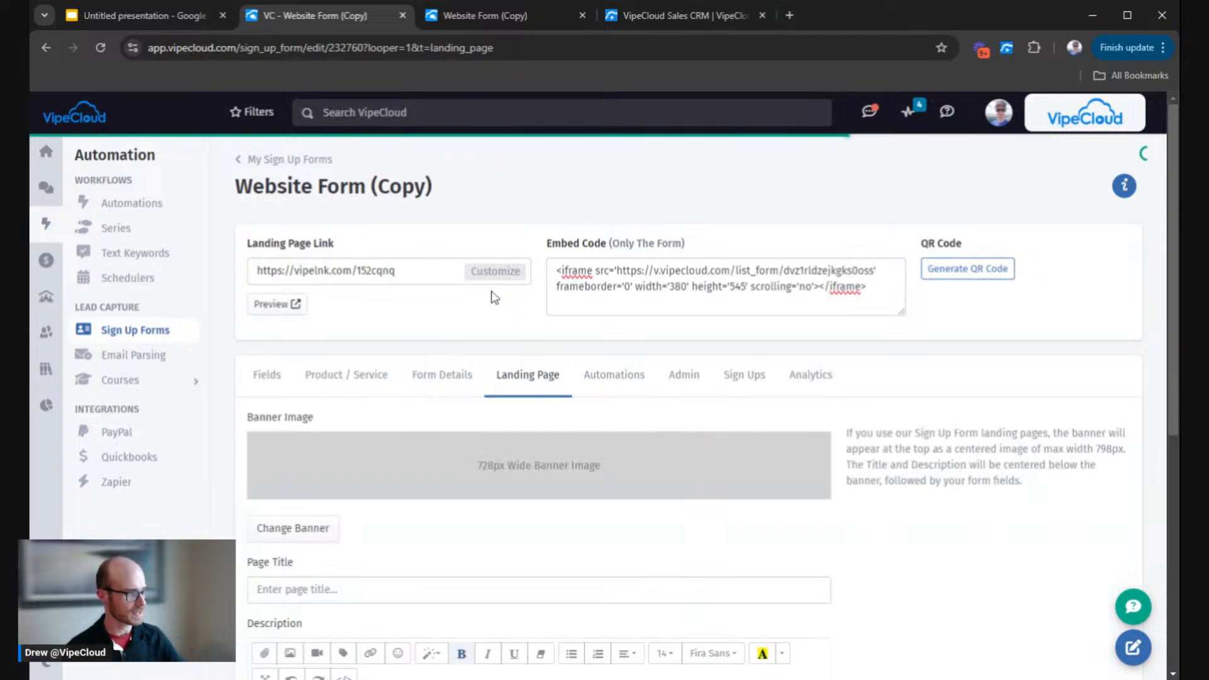
scroll(496, 293, down, 2)
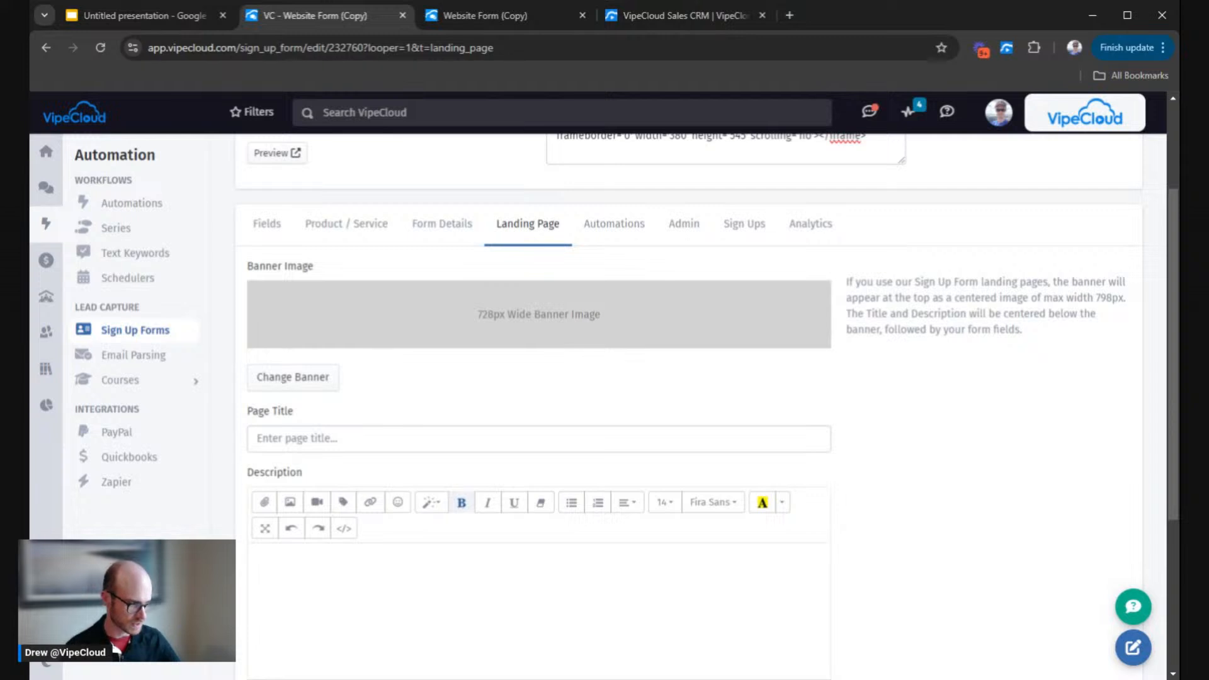
scroll(693, 403, down, 3)
click(485, 16)
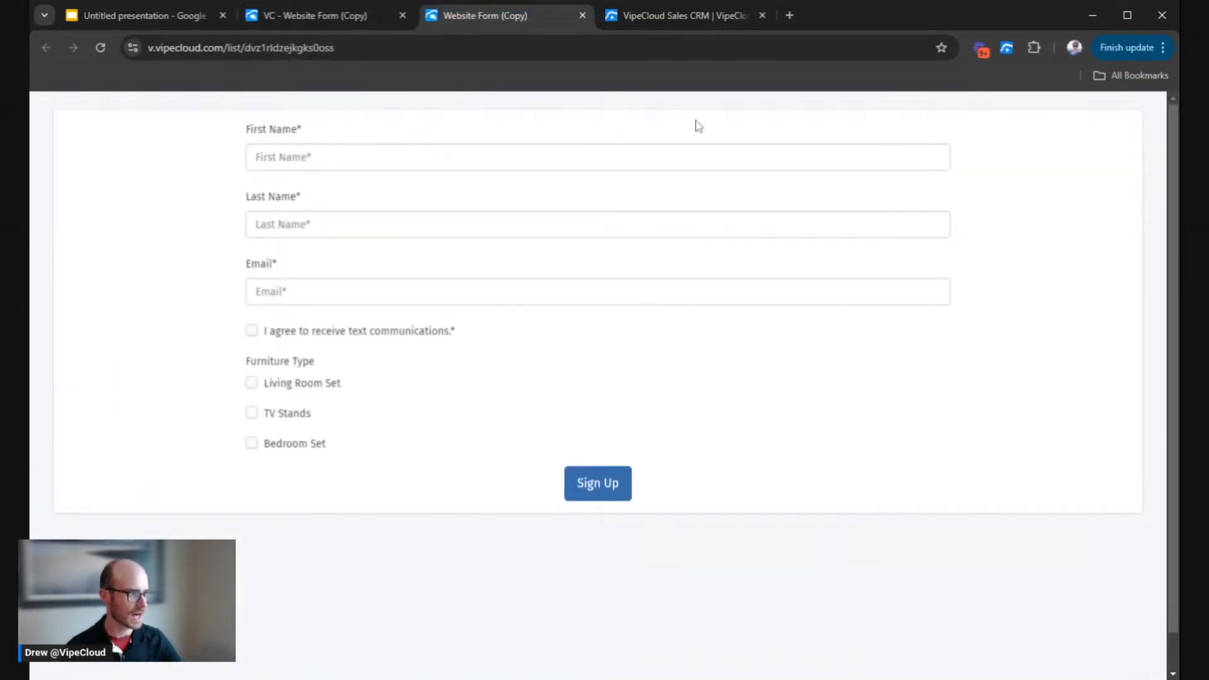
click(327, 17)
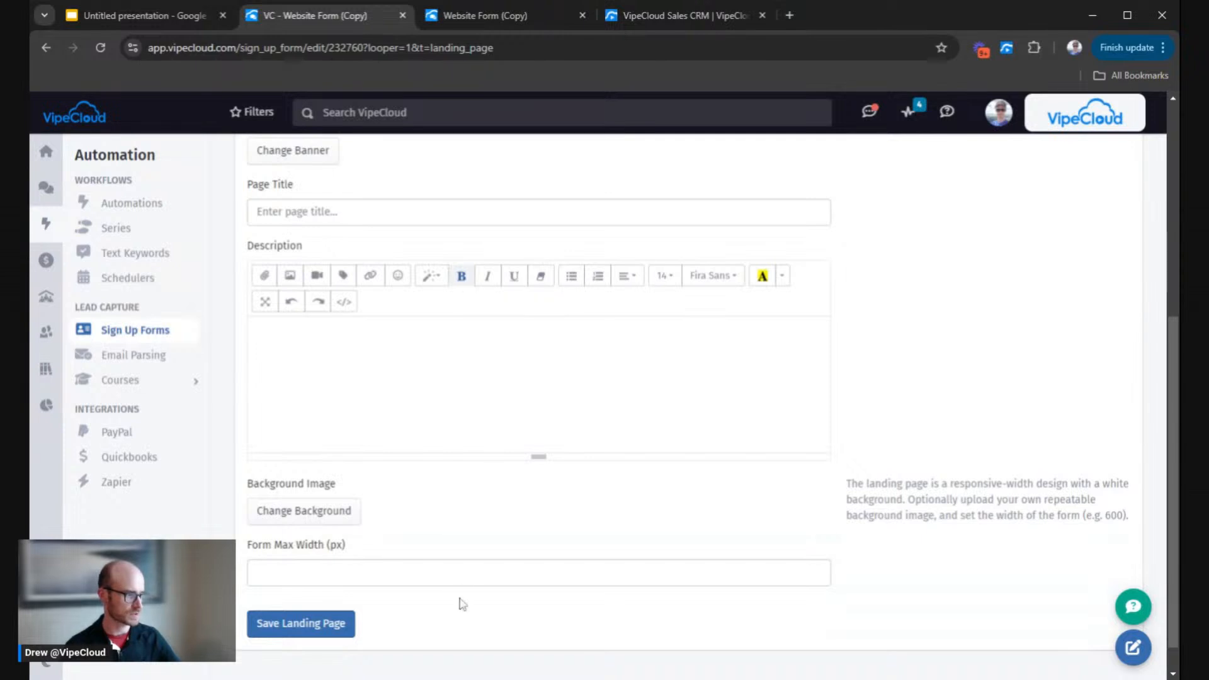
Review the banner image, page title and description settings, and examine the previewed landing page down to its footer
scroll(440, 515, up, 2)
scroll(440, 515, up, 1)
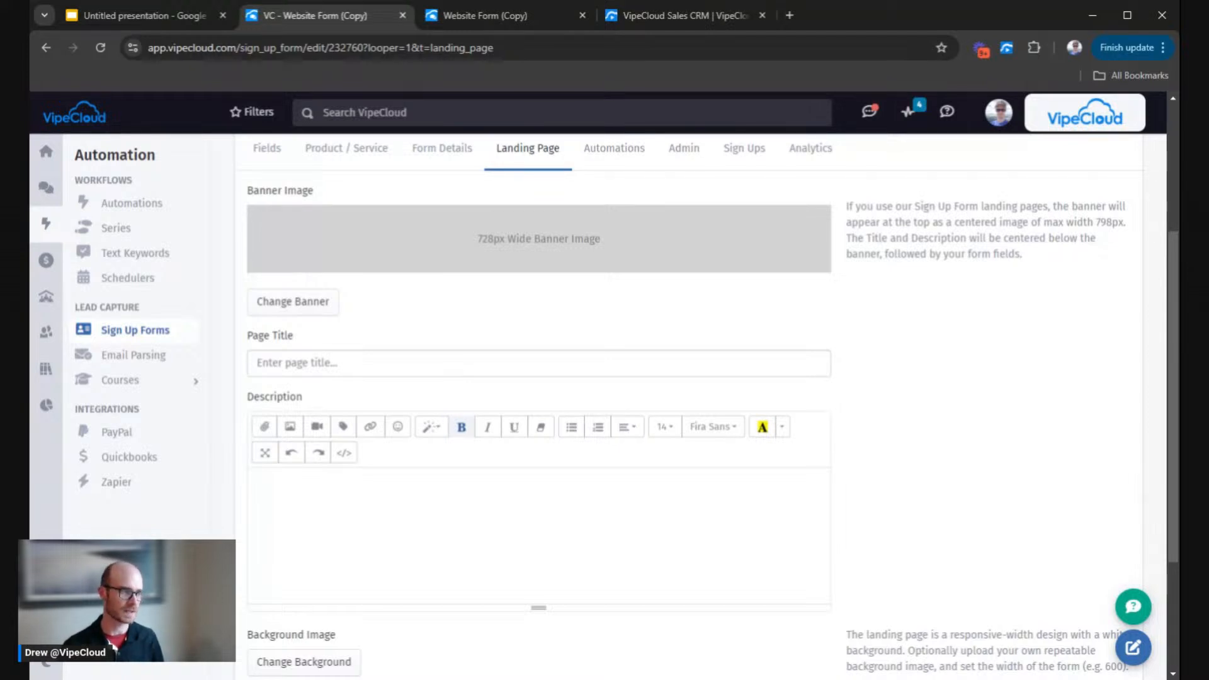
scroll(467, 335, up, 3)
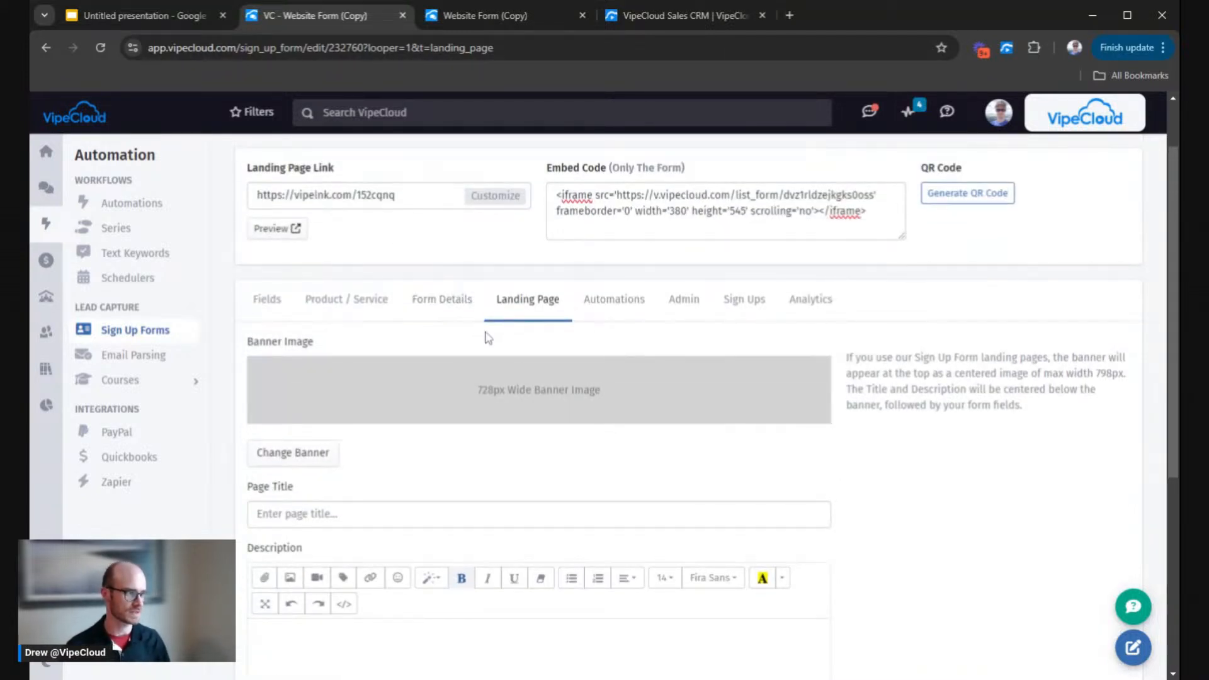
scroll(489, 341, up, 2)
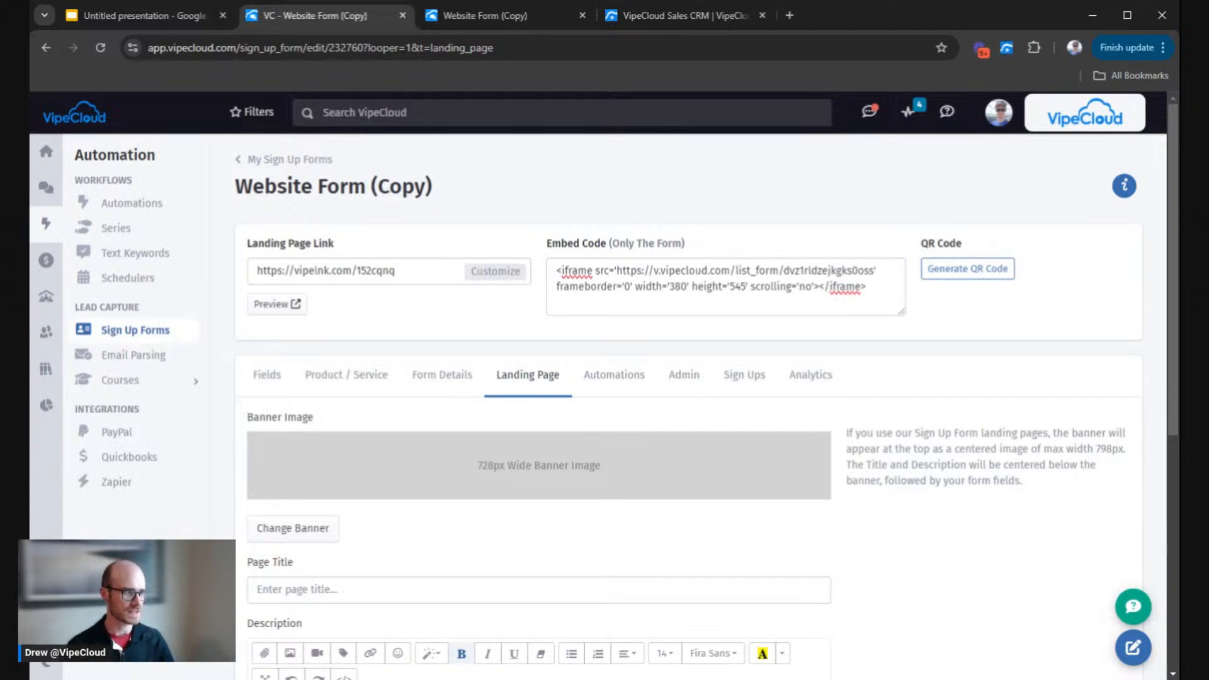
click(491, 15)
scroll(570, 305, down, 1)
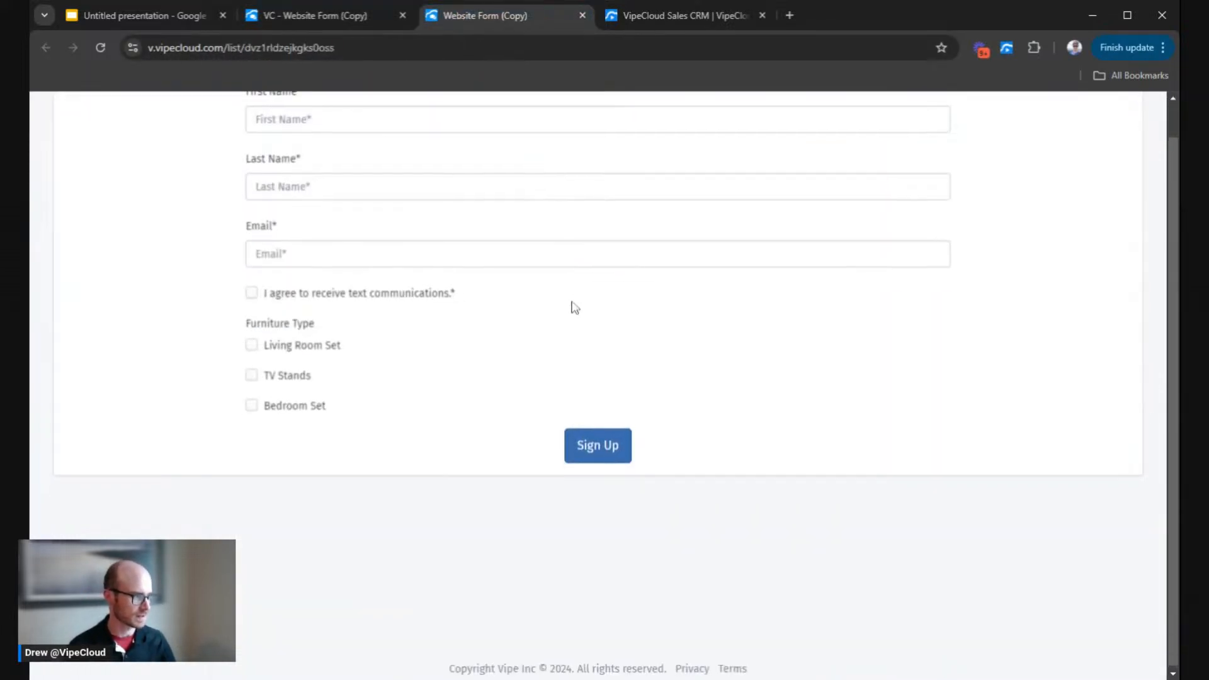
scroll(251, 140, up, 1)
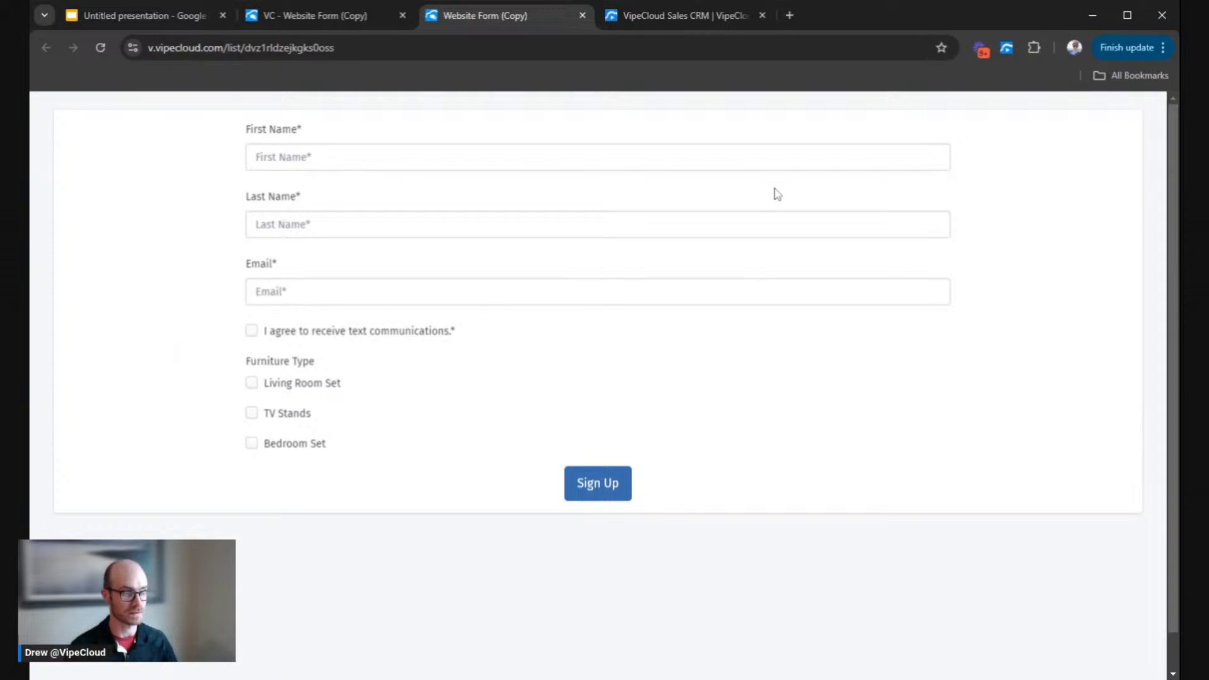
Find the embedded Request Demo form on the VipeCloud Sales CRM web page and return to the sign up form's landing page settings
click(681, 13)
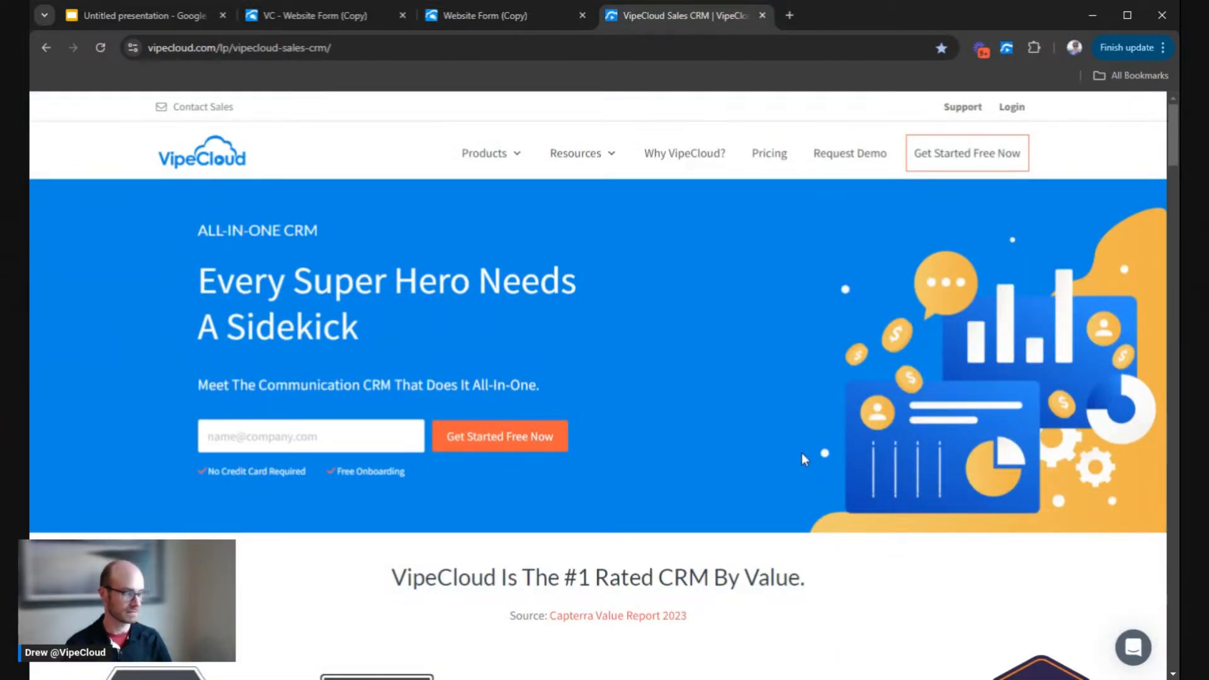
scroll(1008, 283, down, 3)
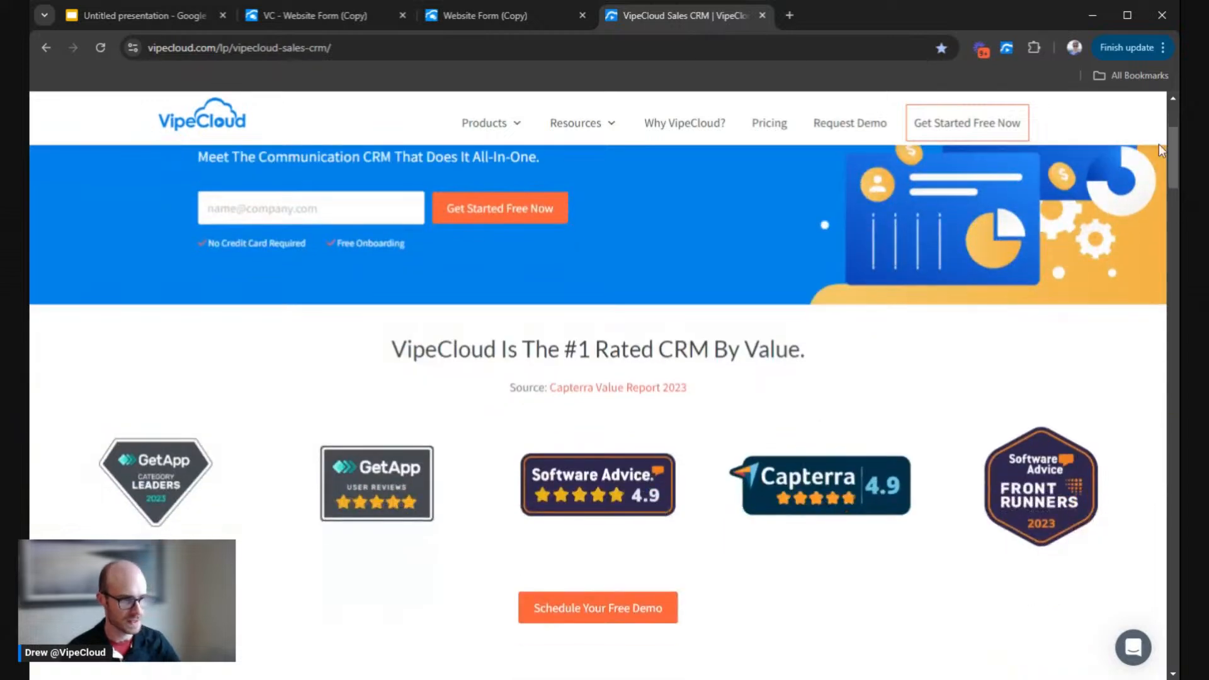
scroll(565, 372, up, 3)
scroll(588, 380, down, 7)
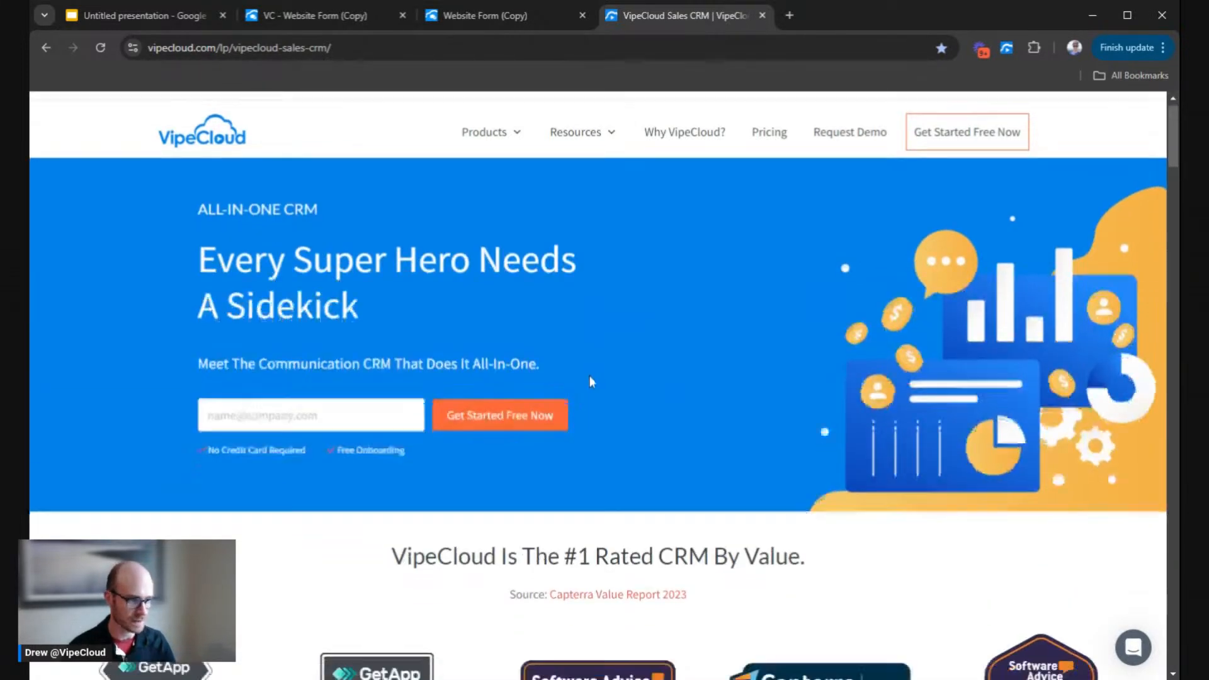
scroll(213, 315, down, 10)
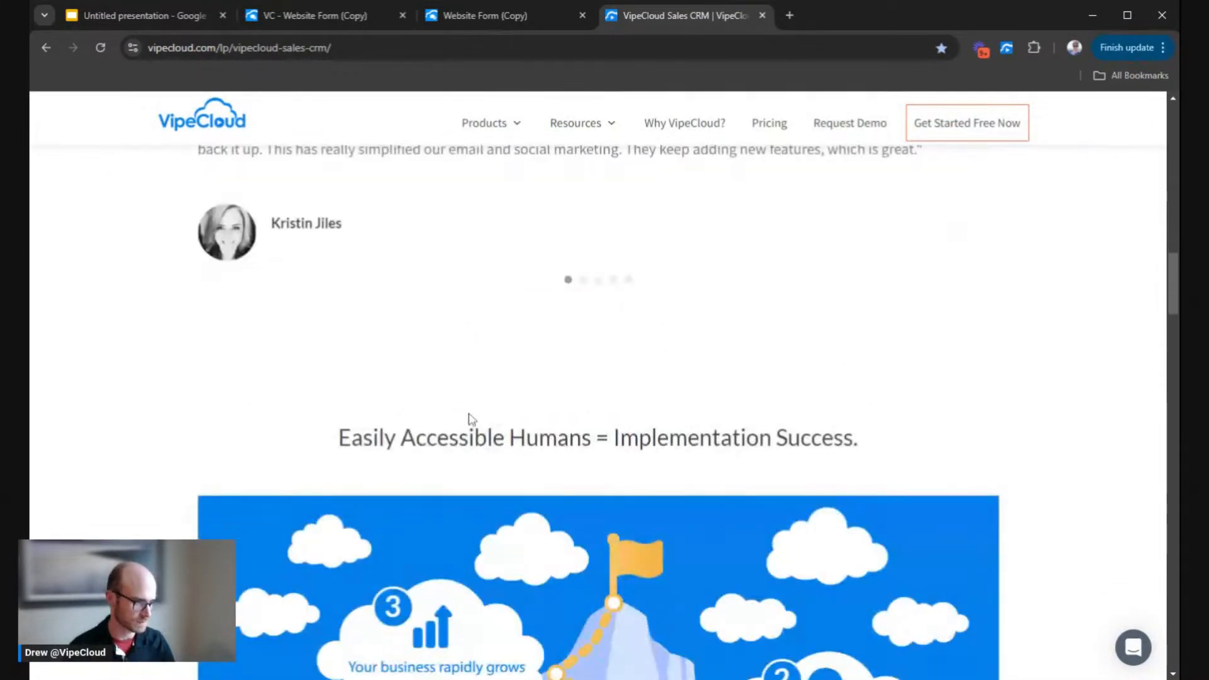
scroll(273, 371, down, 20)
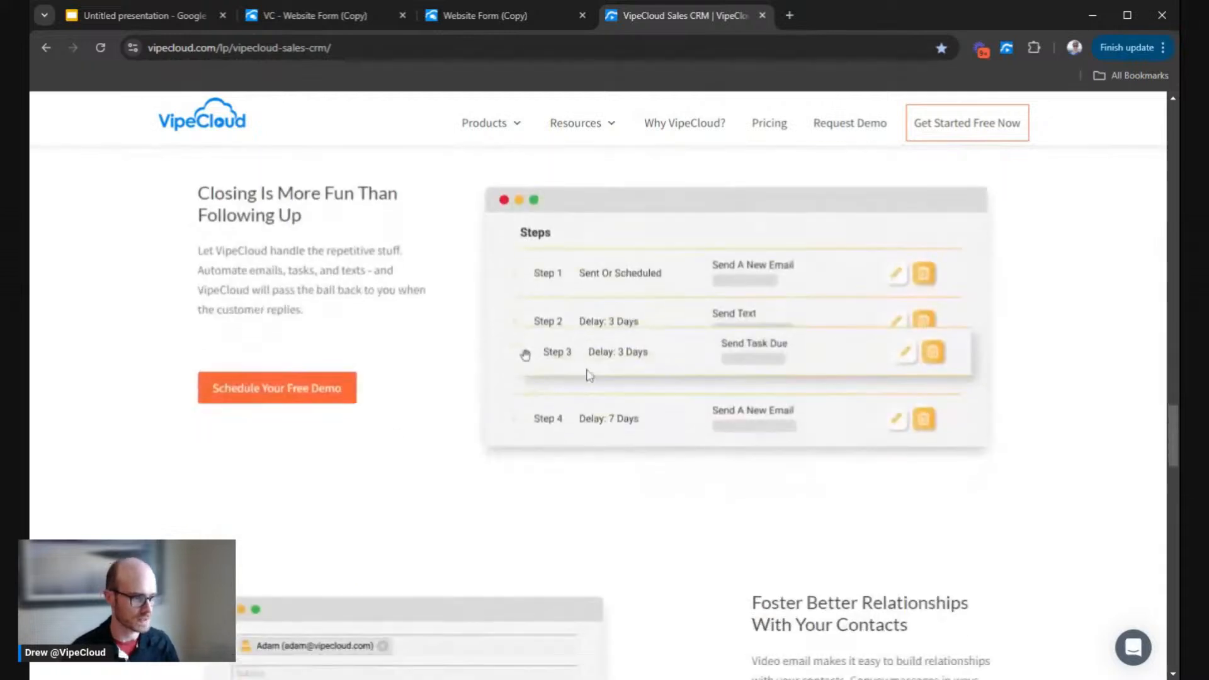
scroll(591, 376, down, 10)
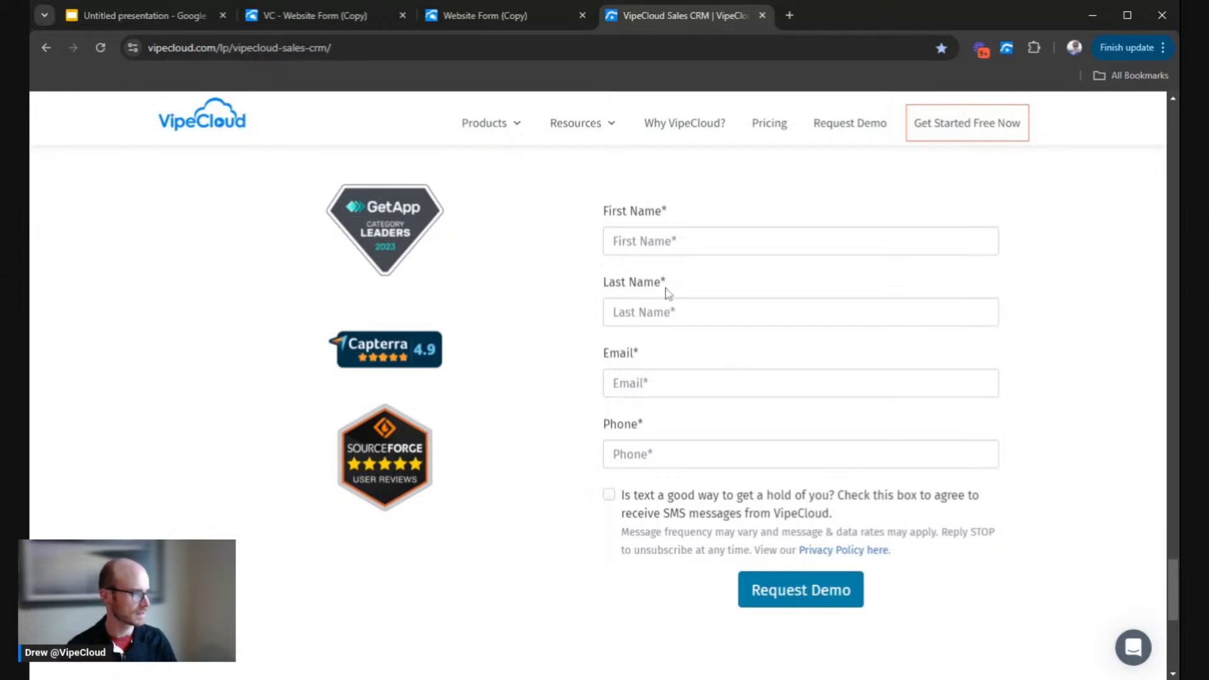
click(469, 14)
click(369, 17)
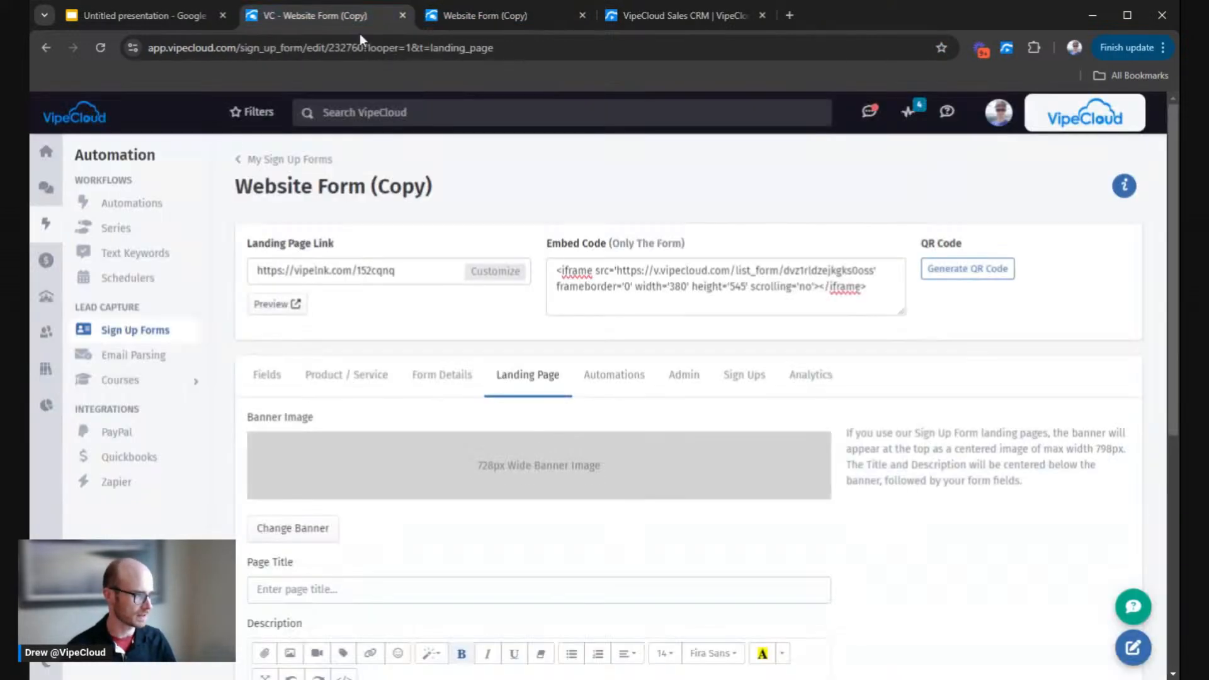